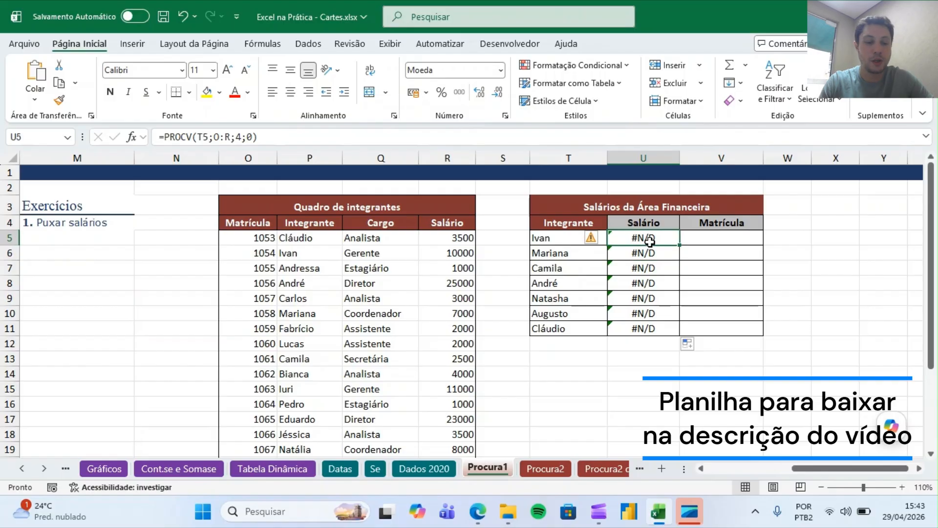
Clear the existing lookup formulas from the Salário cells U5:U11.
key(Delete)
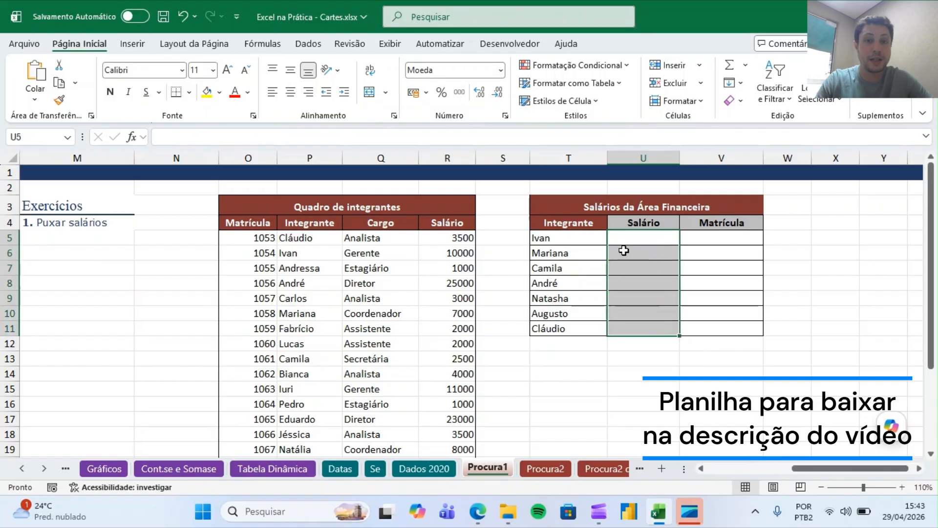
click(532, 317)
click(665, 339)
click(771, 375)
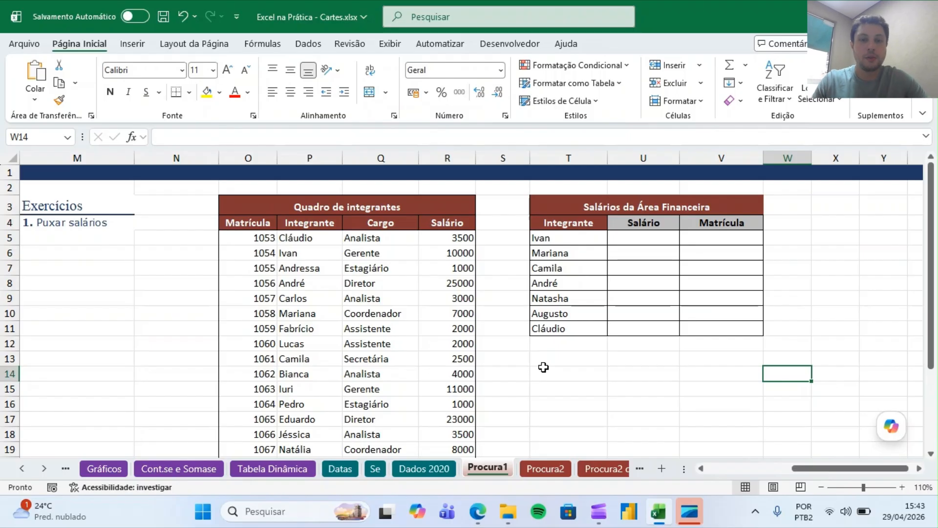
Zoom in to 130% and examine the member table columns O:R and the names listed under Integrante.
click(639, 239)
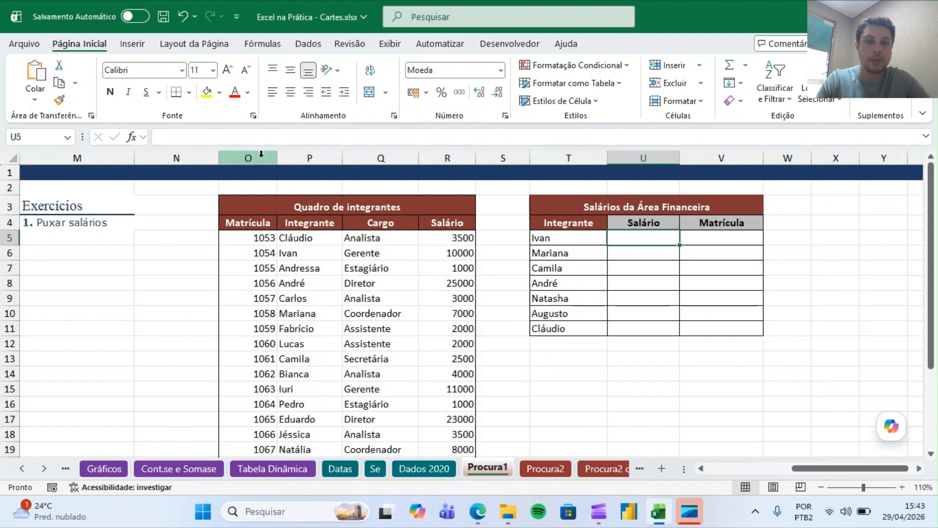
drag(264, 158, 454, 202)
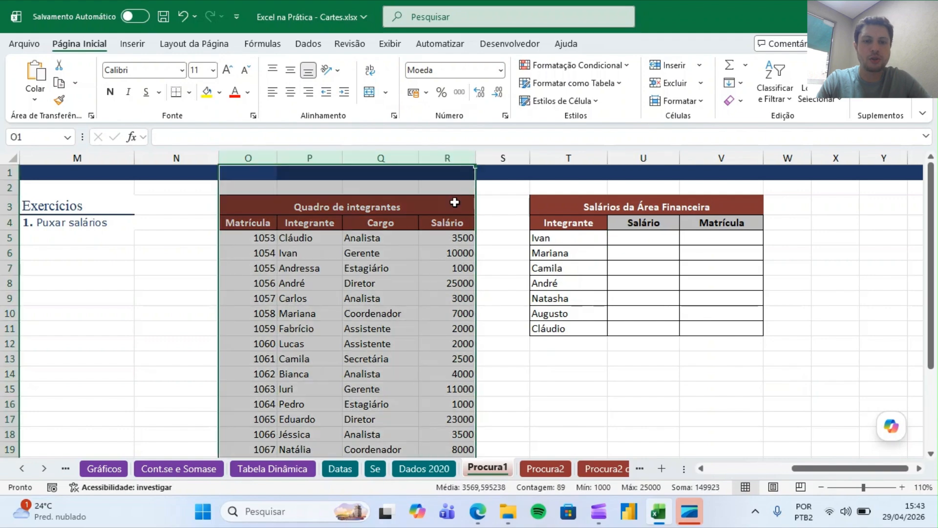
click(902, 487)
click(902, 487)
key(Right)
key(Right)
key(Right)
key(Right)
key(Right)
key(Right)
key(Right)
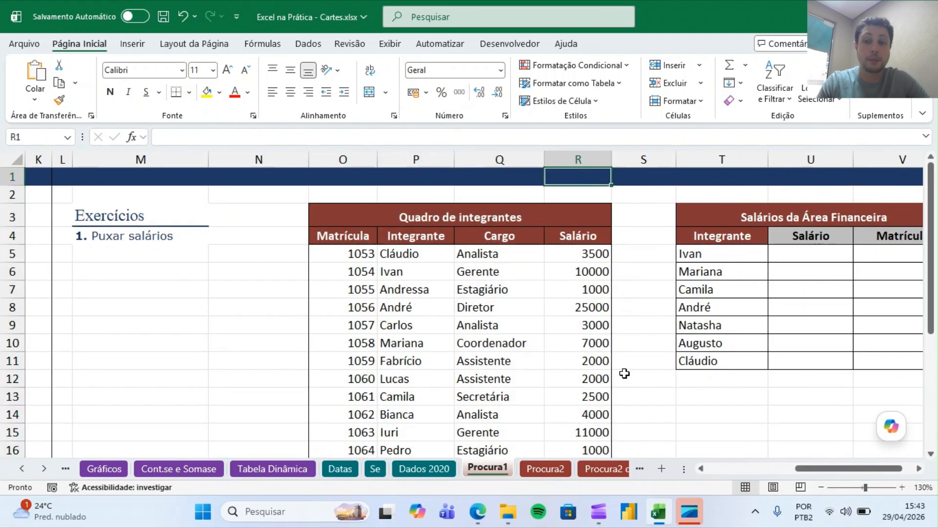
key(Right)
key(Right)
drag(168, 157, 387, 186)
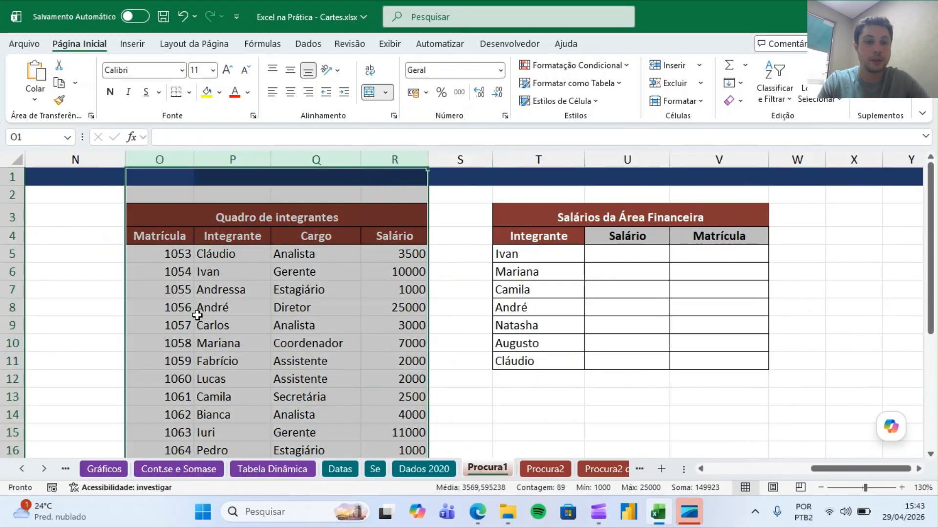
drag(620, 251, 618, 359)
drag(540, 250, 535, 360)
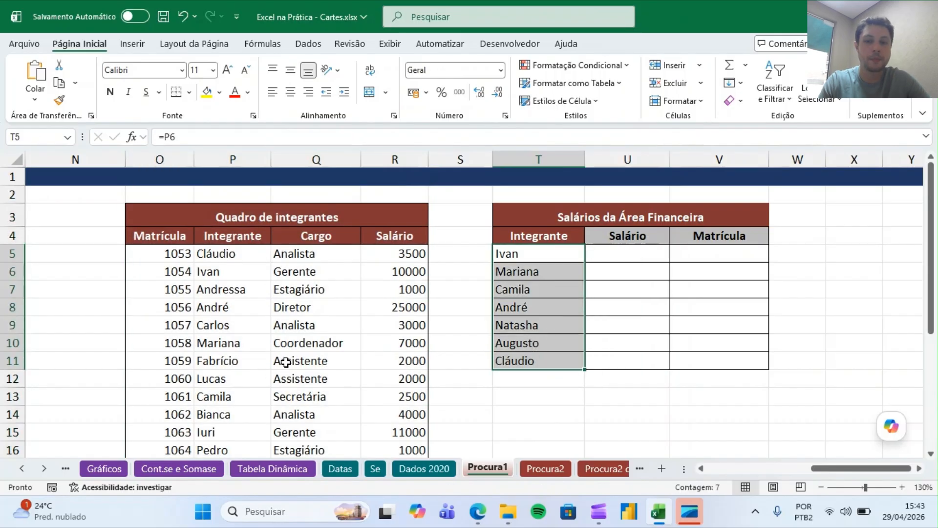
Increase the font size of the Salário cell for Ivan (U5) to 16.
click(643, 249)
text(=)
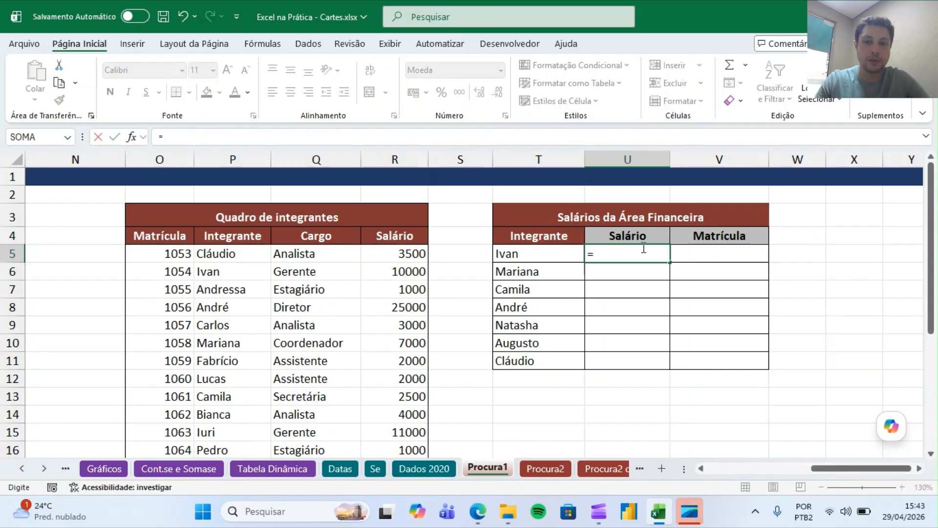
key(Escape)
click(234, 71)
click(234, 71)
click(233, 71)
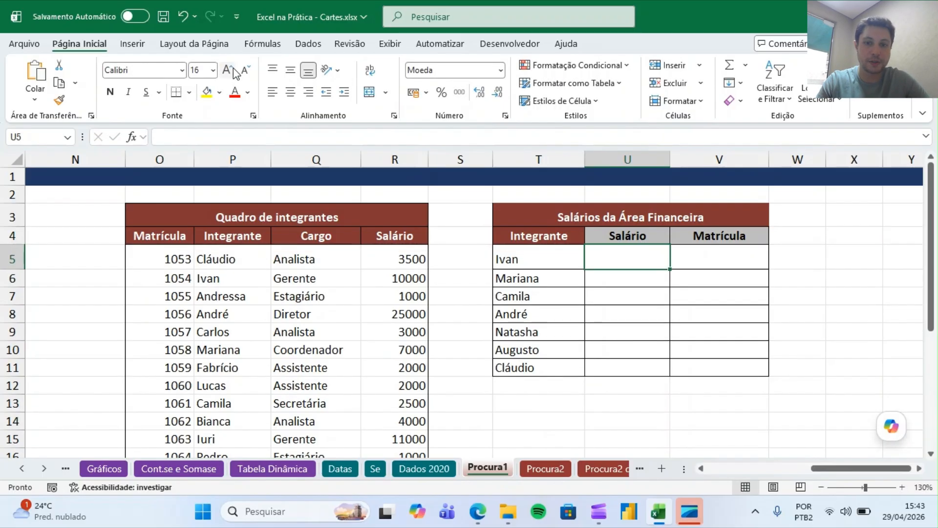
In U5, enter the lookup formula =PROCV(T5;O:R;4;FALSO) to fetch Ivan's salary from the member table.
text(=proc)
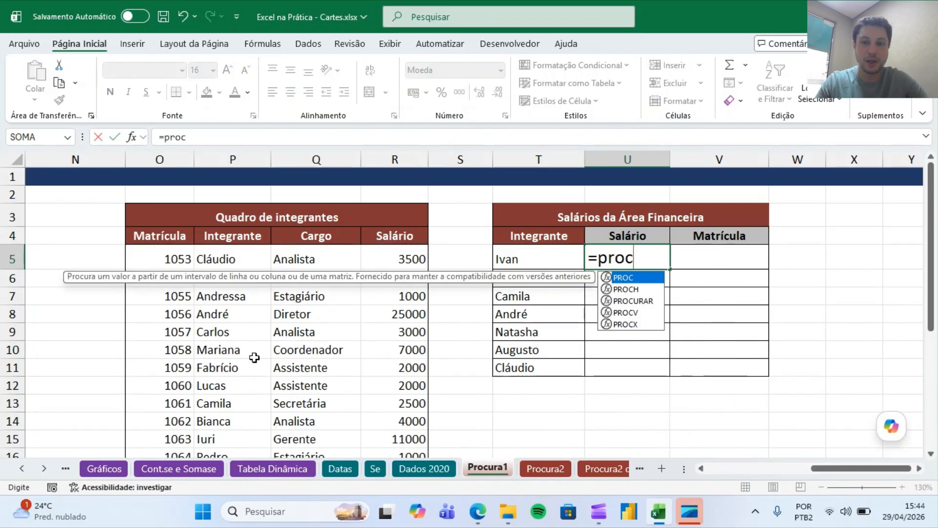
text(v()
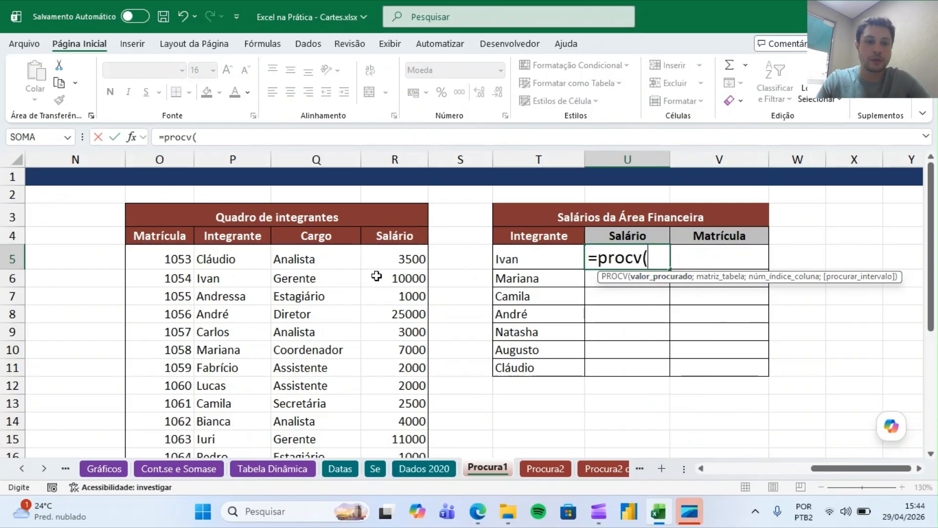
click(526, 263)
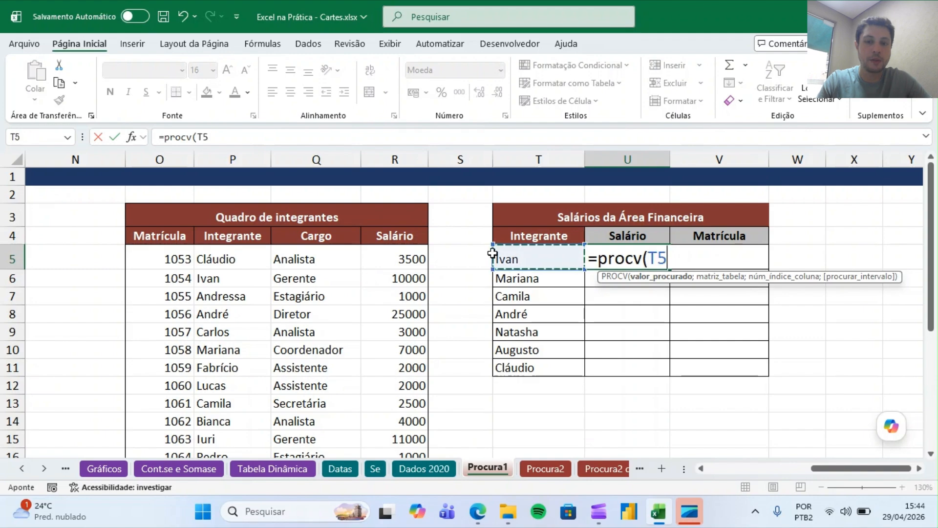
text(;)
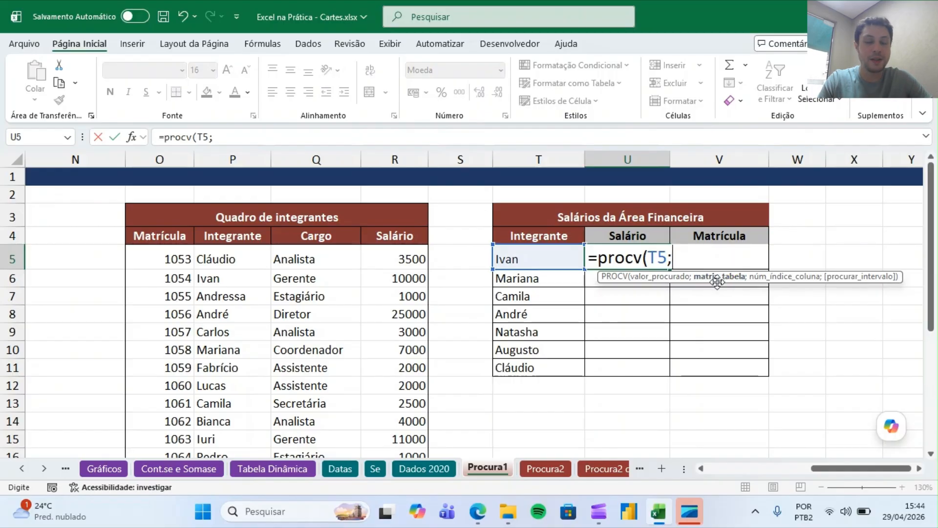
drag(160, 159, 395, 159)
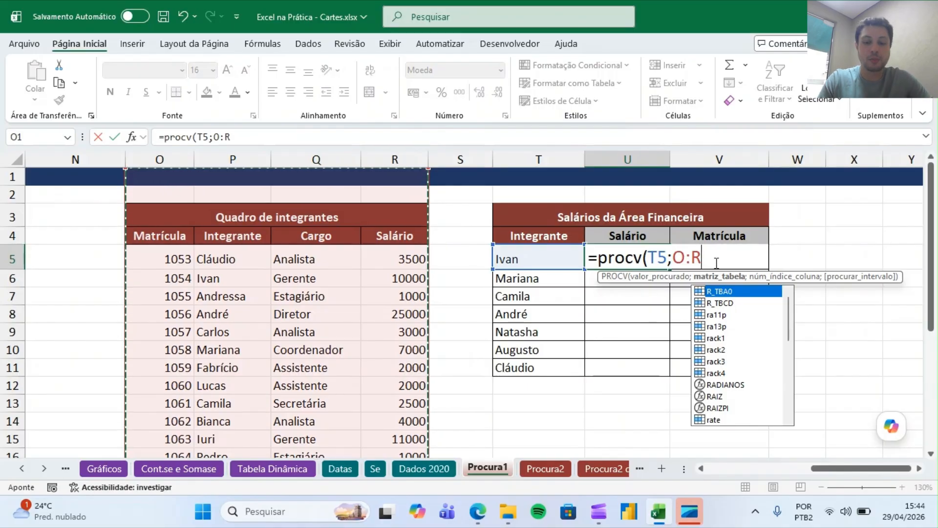
text(;4)
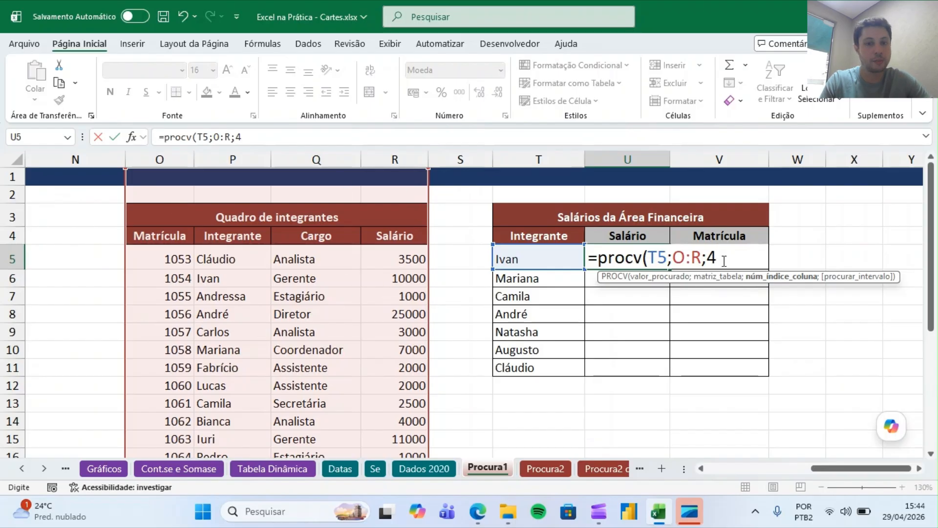
text(;)
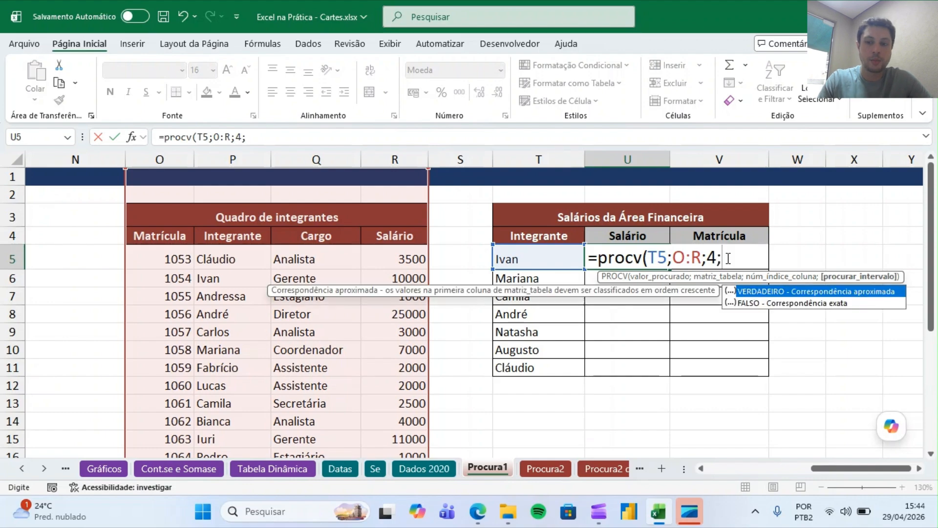
double_click(760, 303)
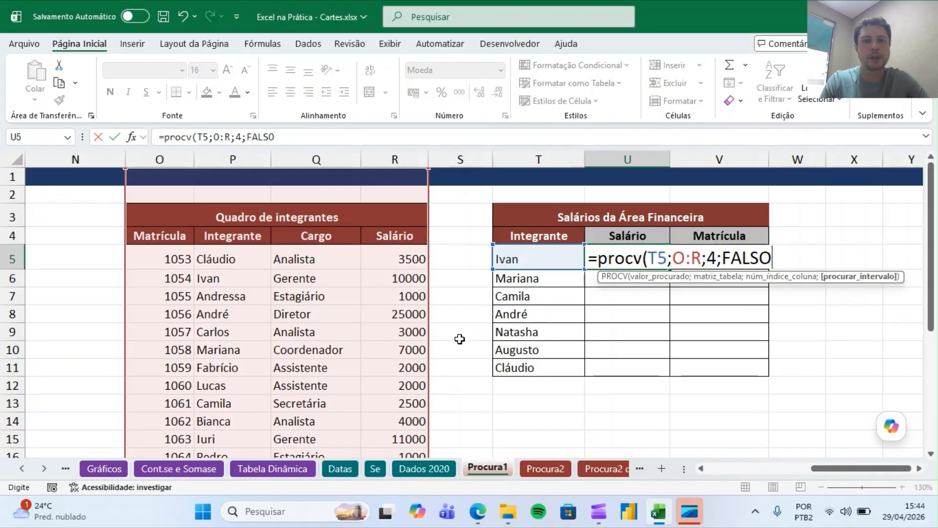
text())
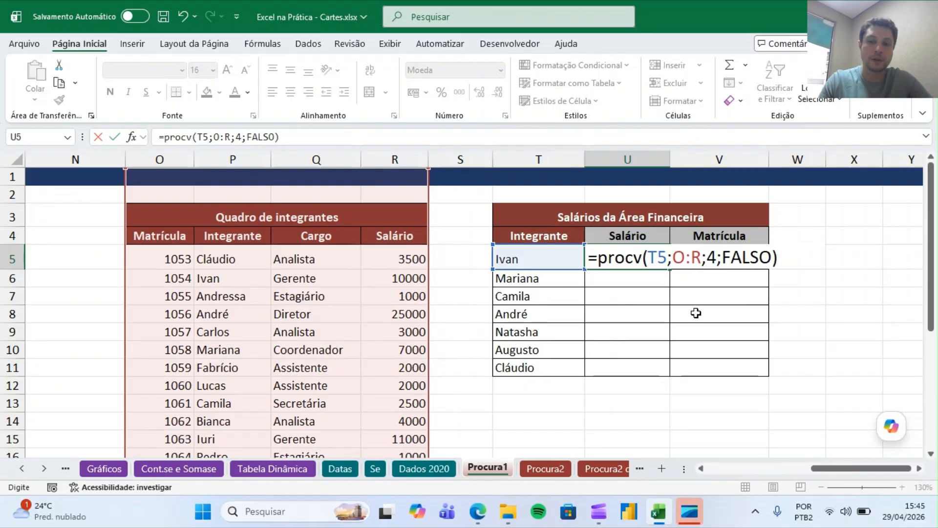
key(Return)
Add the label MATRIZ TABELA in T13 and format it bold with red font.
key(Down)
key(Down)
key(Down)
key(Down)
key(Down)
key(Down)
key(Down)
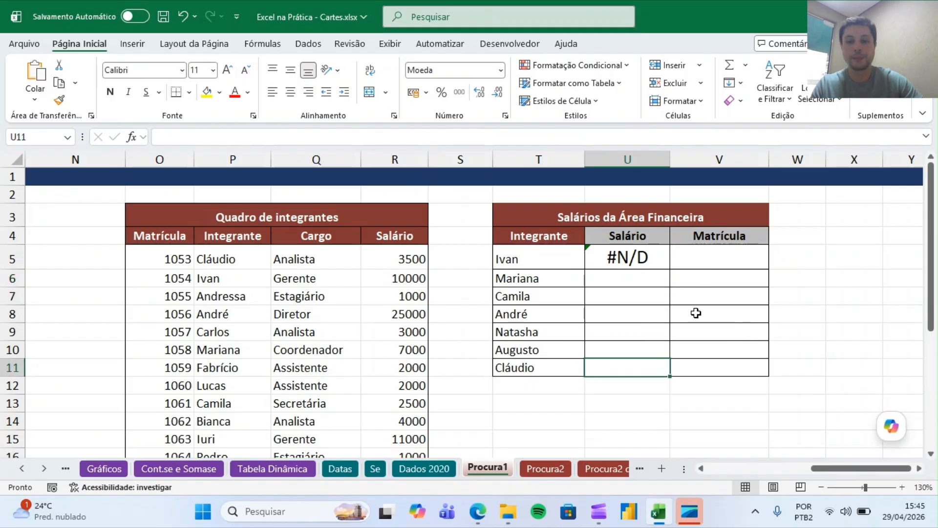
key(Left)
text(MATRIZ TABELA)
key(Return)
key(Up)
click(108, 94)
click(235, 93)
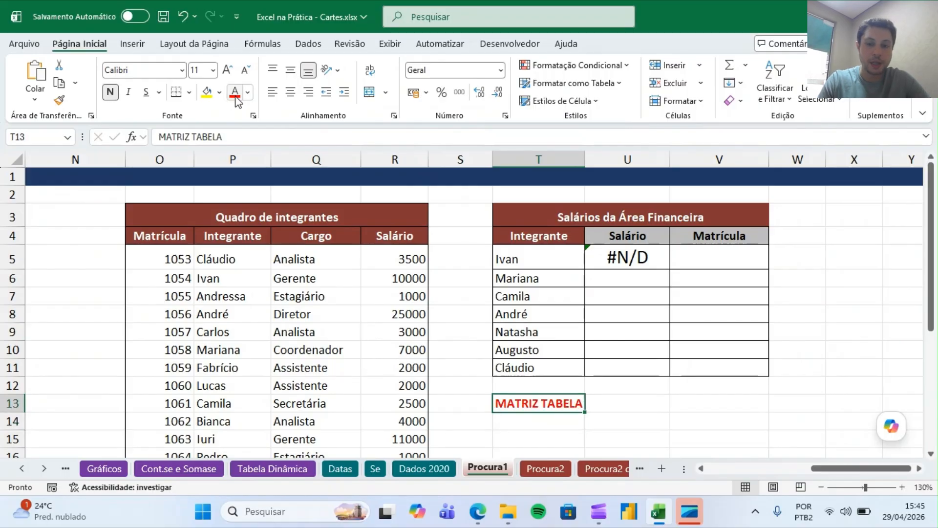
Open U5's formula and highlight its table array argument.
double_click(644, 257)
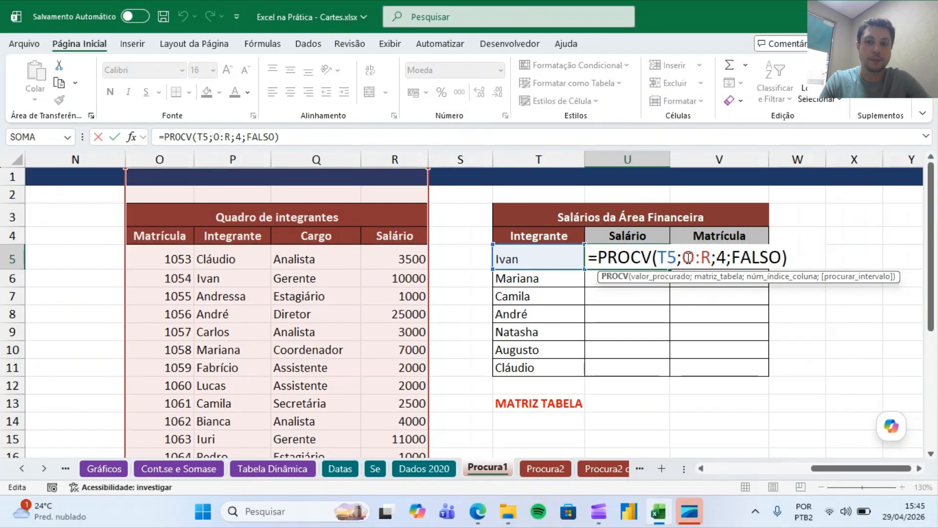
click(716, 276)
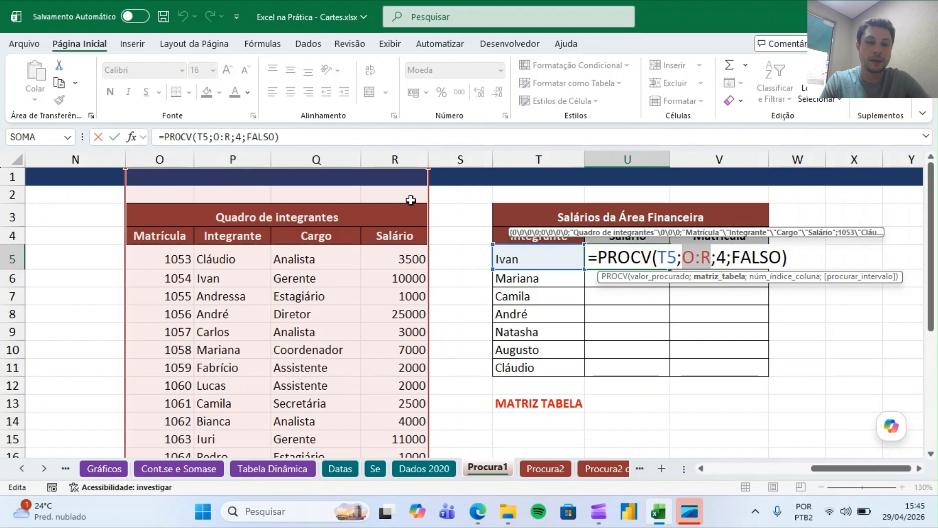
key(ctrl+Return)
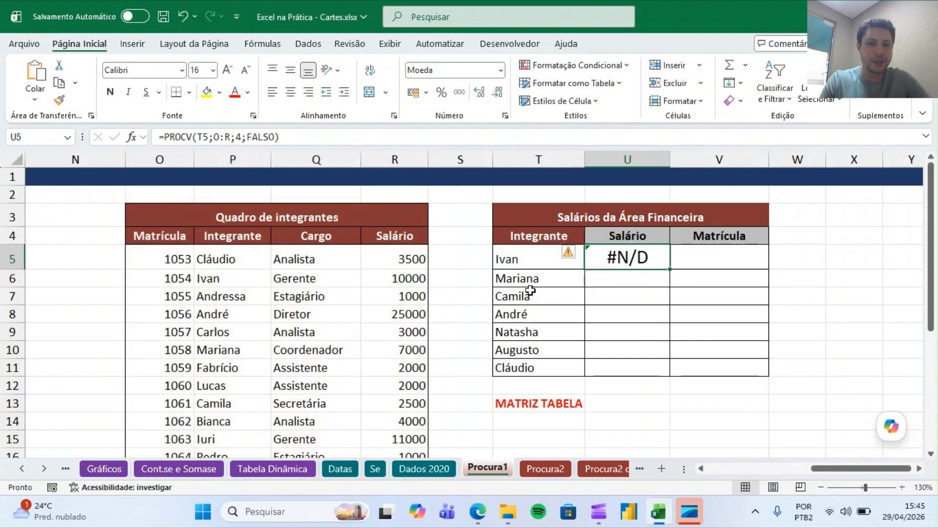
Unmerge the Quadro de integrantes title cell and select columns P:R.
click(318, 214)
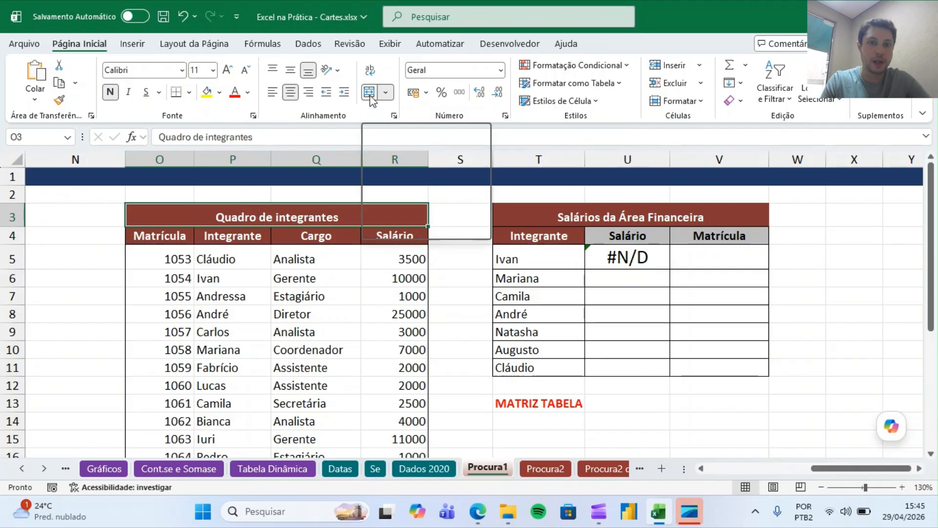
click(369, 92)
drag(233, 159, 391, 184)
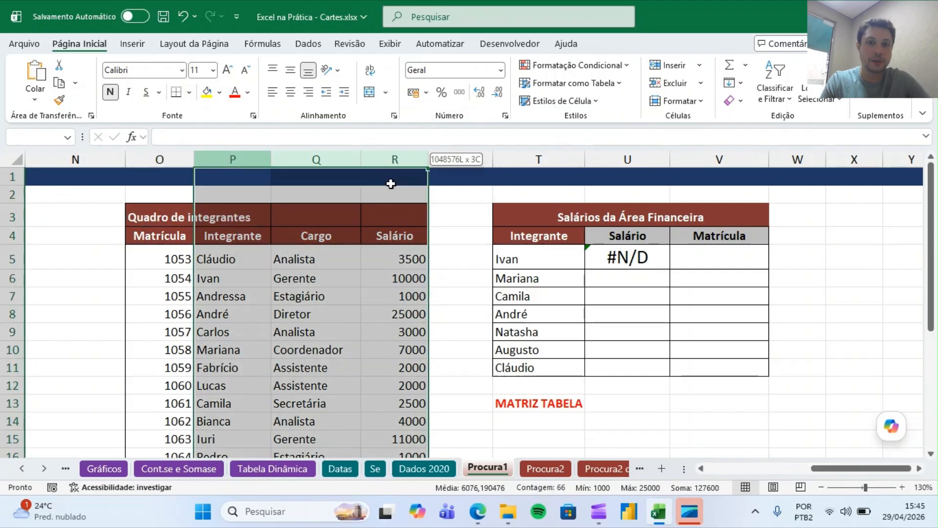
Edit U5's formula to use the table array P:R and column index 3.
double_click(639, 258)
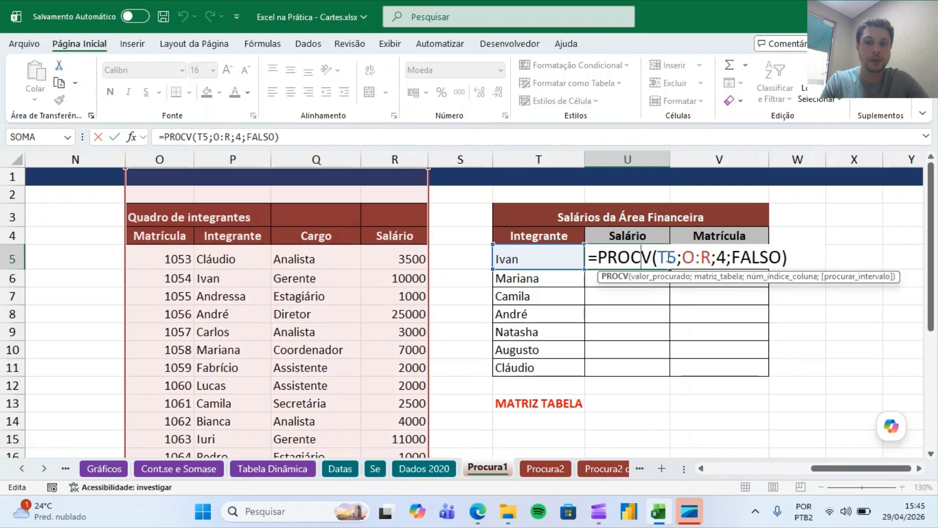
click(712, 276)
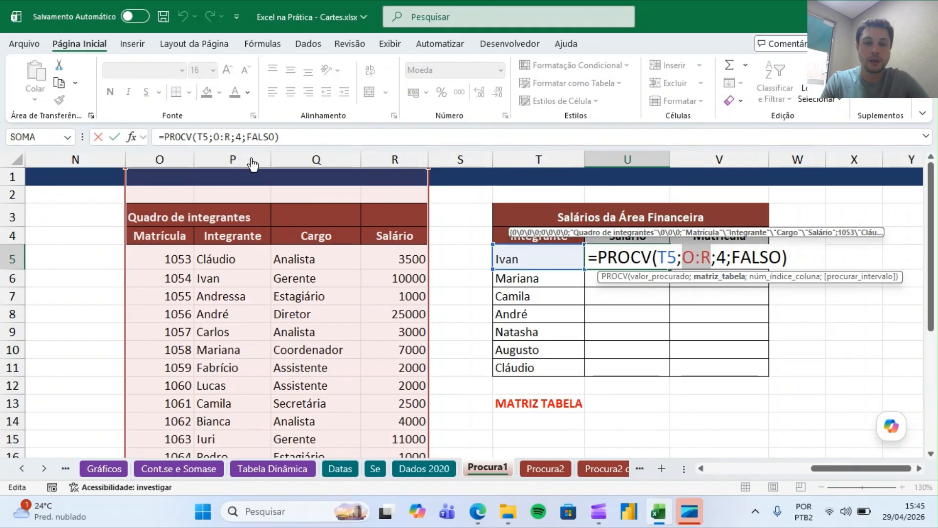
key(Delete)
drag(238, 158, 404, 179)
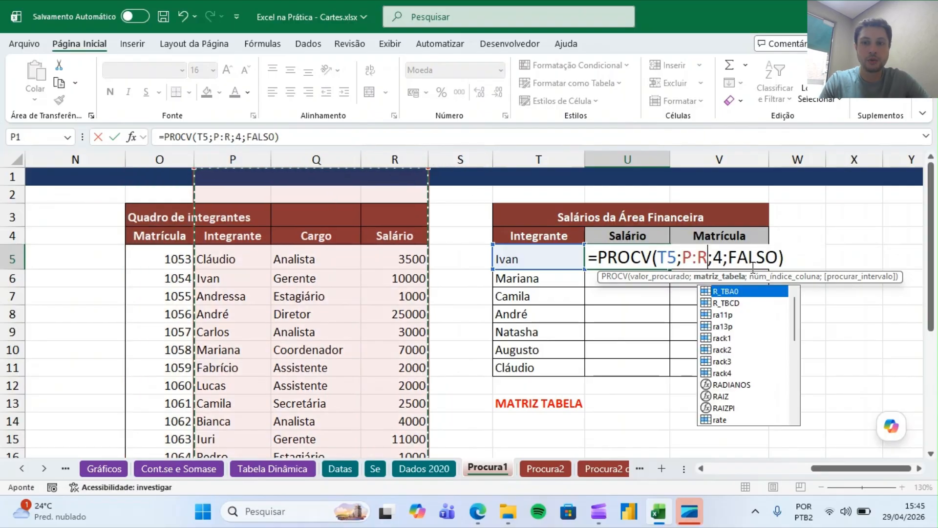
click(717, 258)
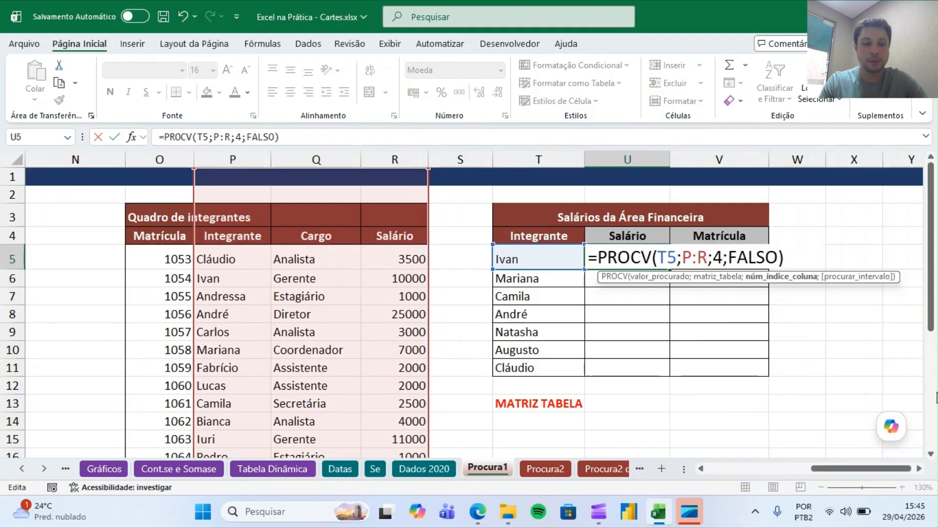
key(BackSpace)
text(3)
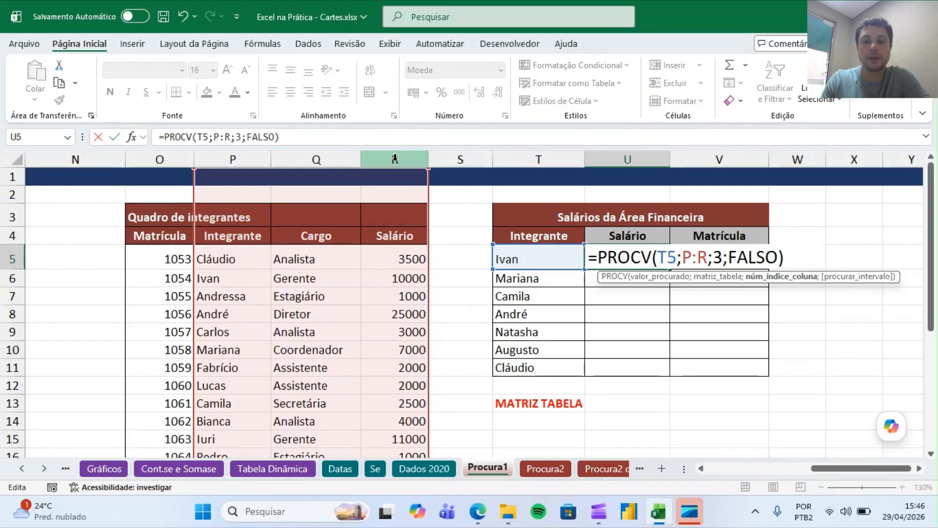
key(Return)
key(Up)
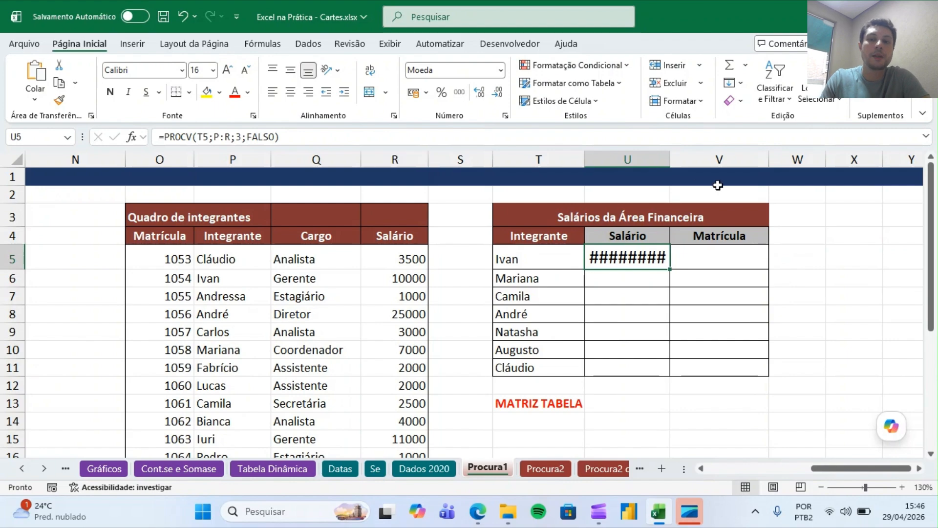
Widen the Salário column and copy U5's formula down through U11.
drag(669, 164, 702, 159)
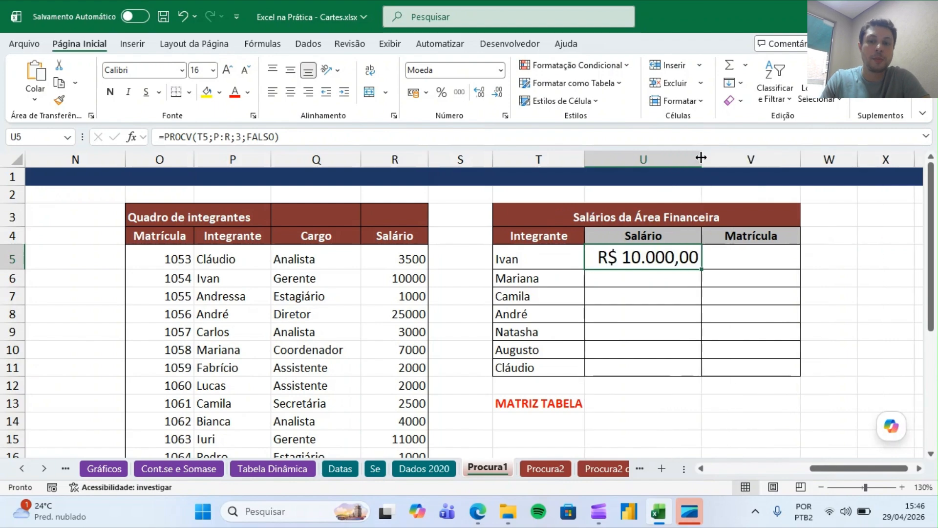
double_click(701, 269)
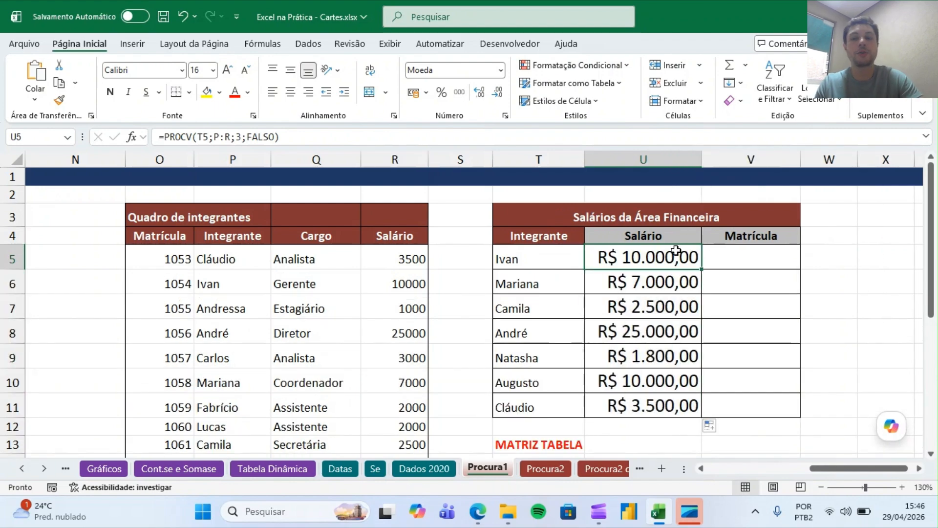
Inspect the copied lookup formula further down the Salário column and select cell V5.
key(Down)
key(Down)
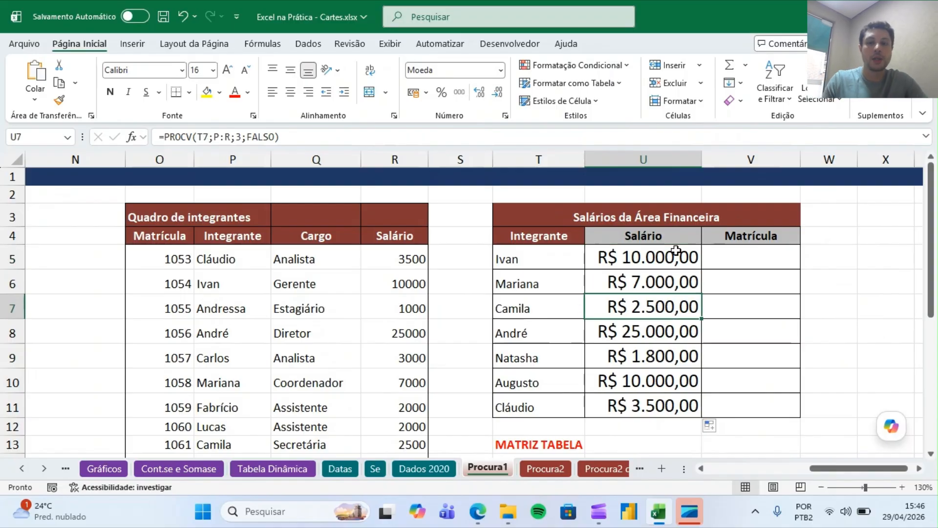
key(Up)
key(Up)
key(Right)
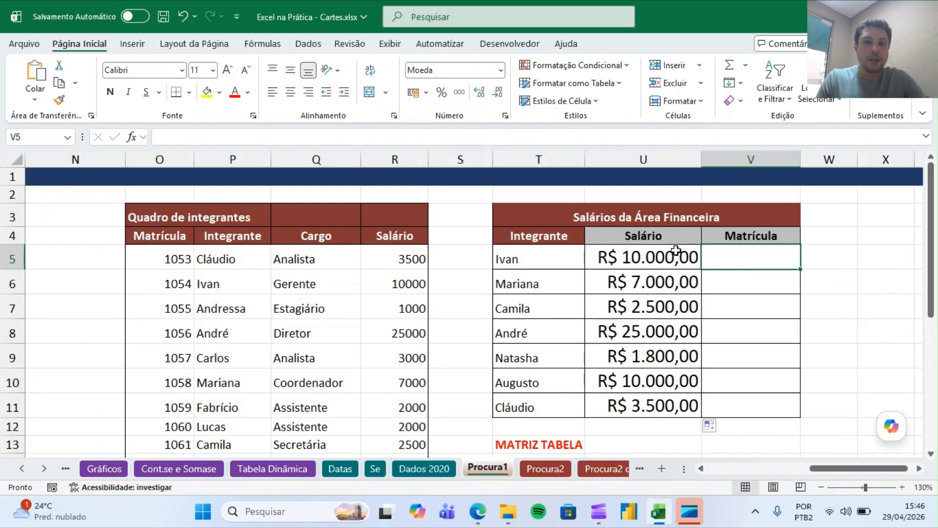
Review the salary lookup formula and the Matrícula and Integrante columns of the member table.
key(Left)
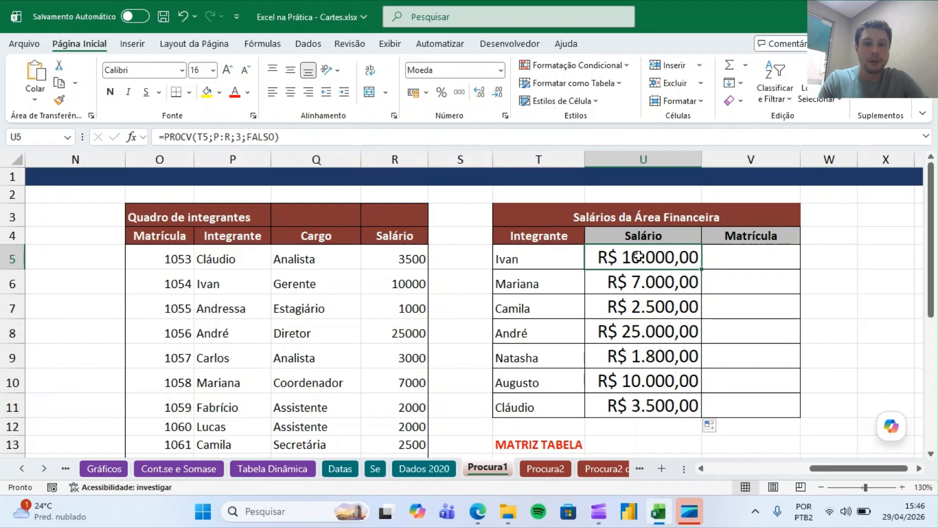
click(773, 256)
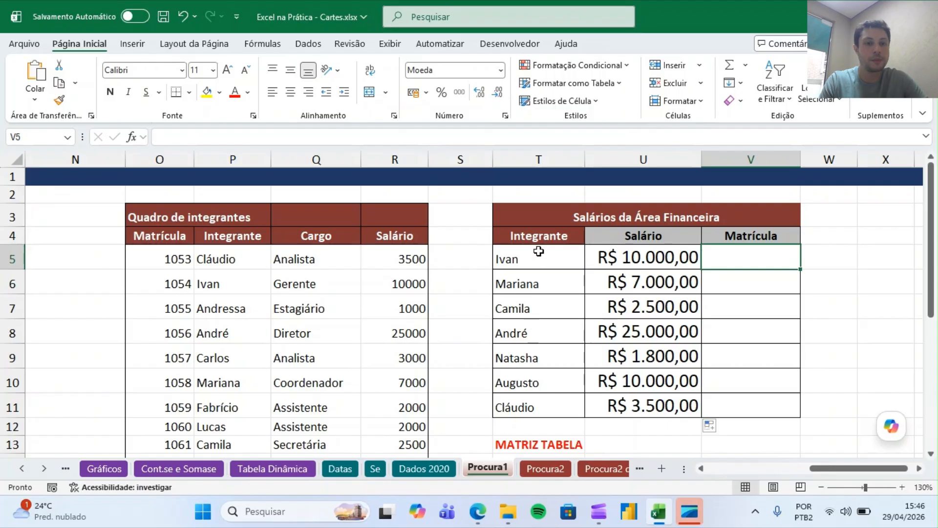
click(228, 156)
drag(228, 157, 130, 190)
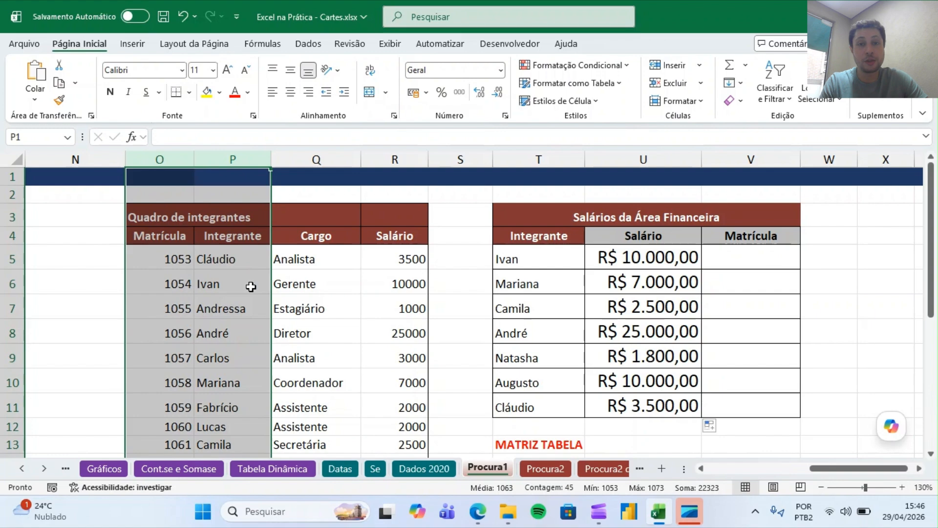
drag(248, 237, 247, 410)
drag(195, 326, 235, 339)
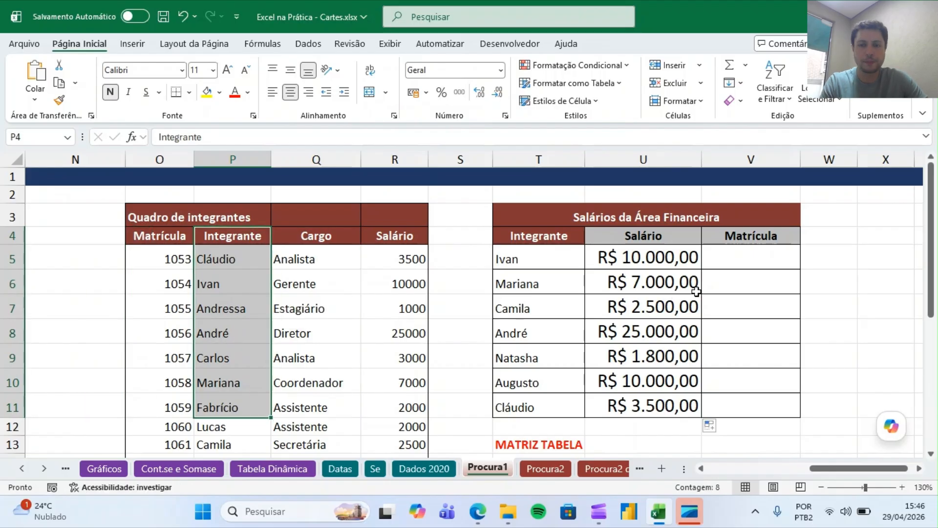
Enter =PROCX(T5;P:P;O:O) in V5 to return Ivan's registration number from the Matrícula column.
click(716, 251)
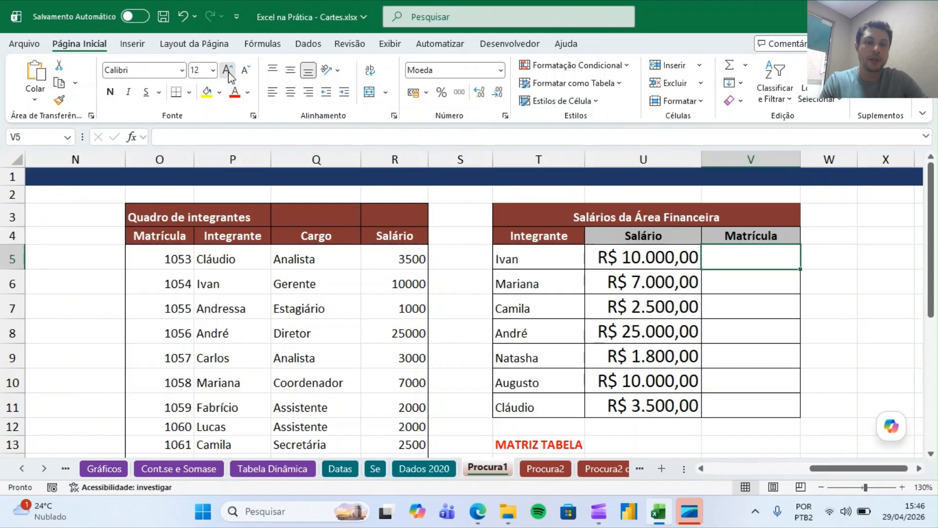
text(=proc)
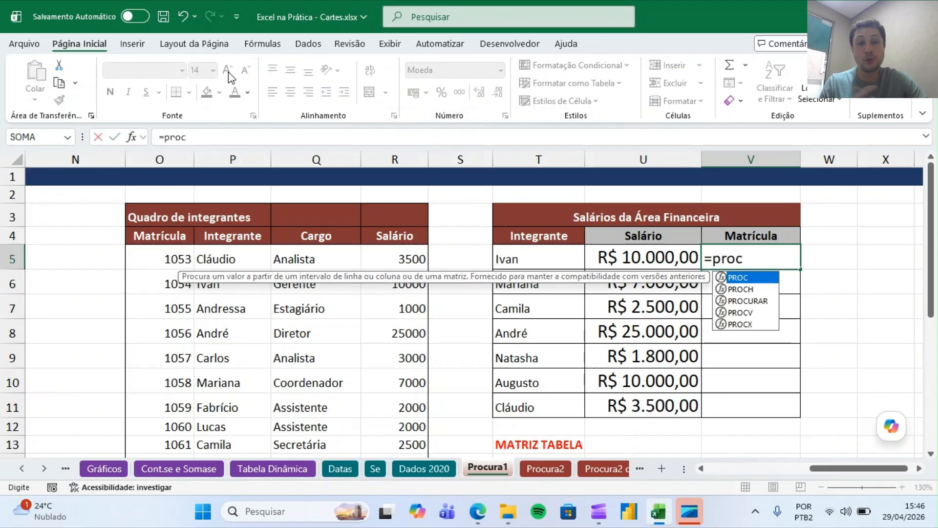
text(x)
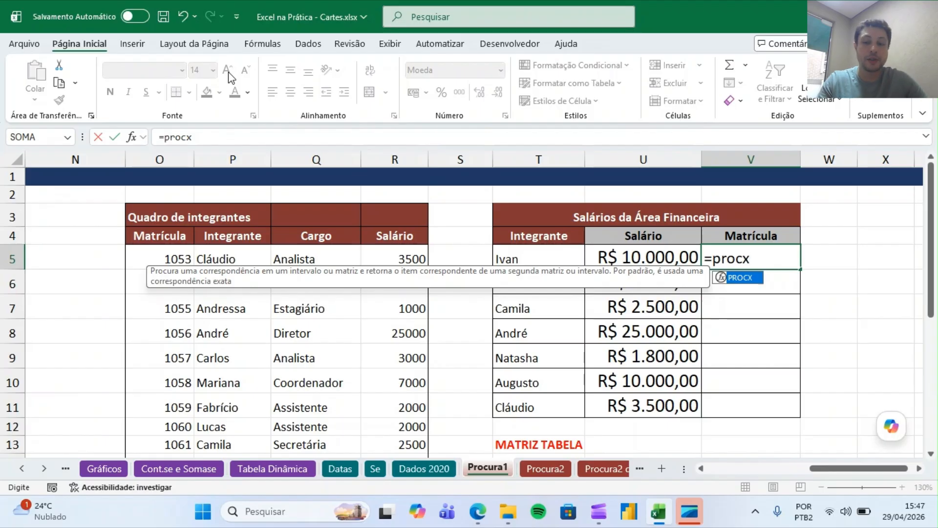
text(()
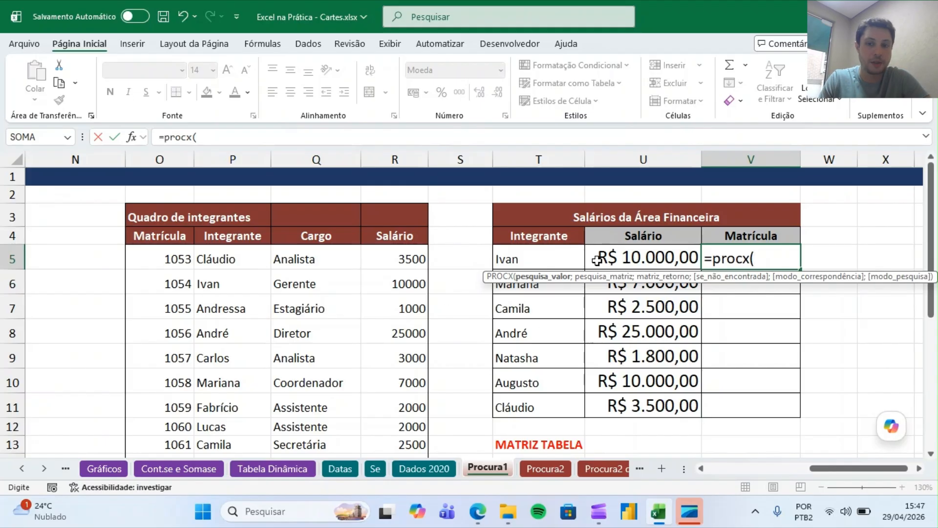
click(557, 258)
text(;)
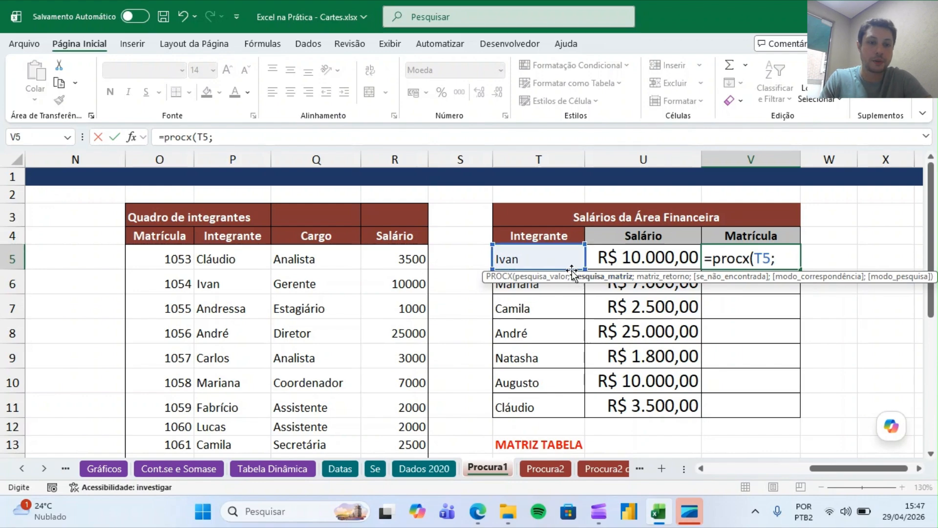
click(251, 157)
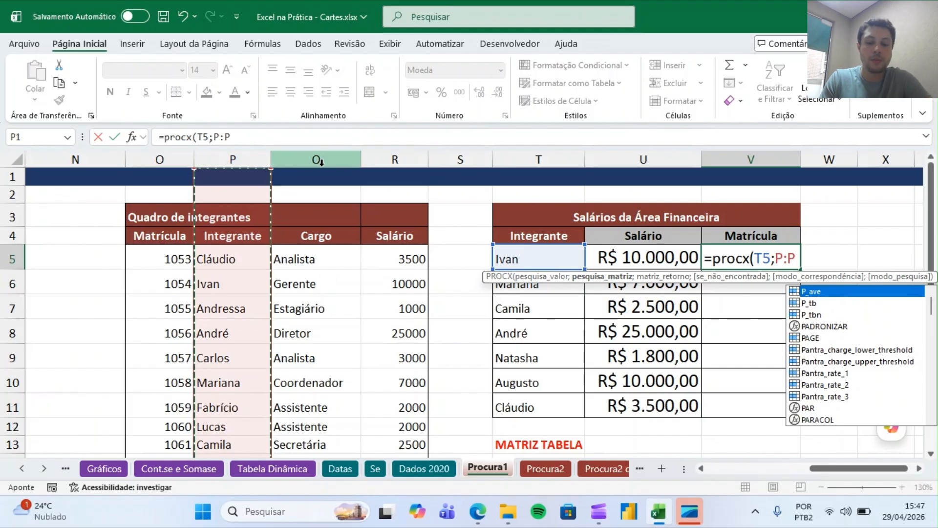
text(;)
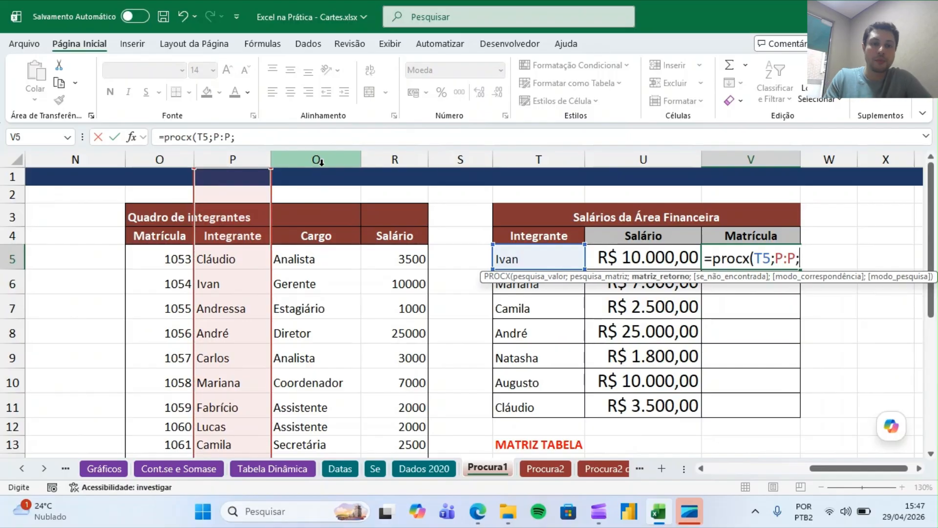
click(161, 158)
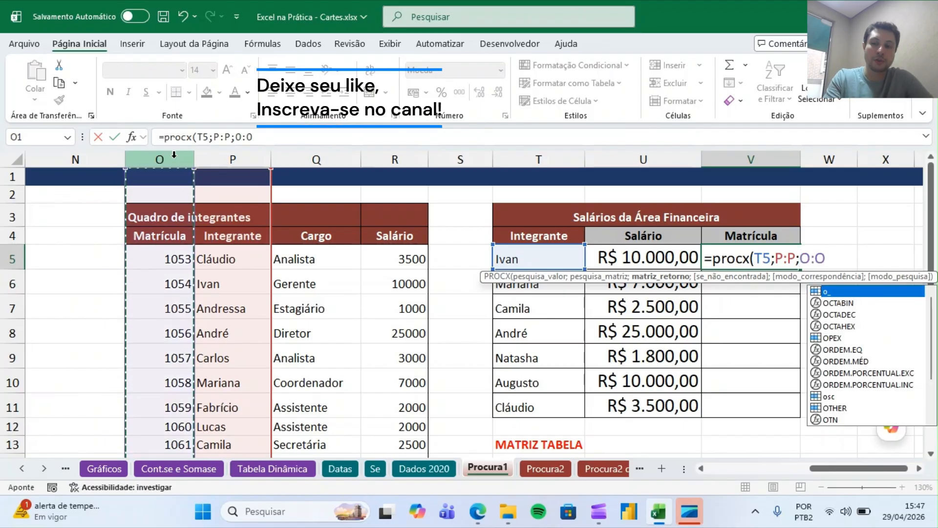
text())
key(ctrl+Return)
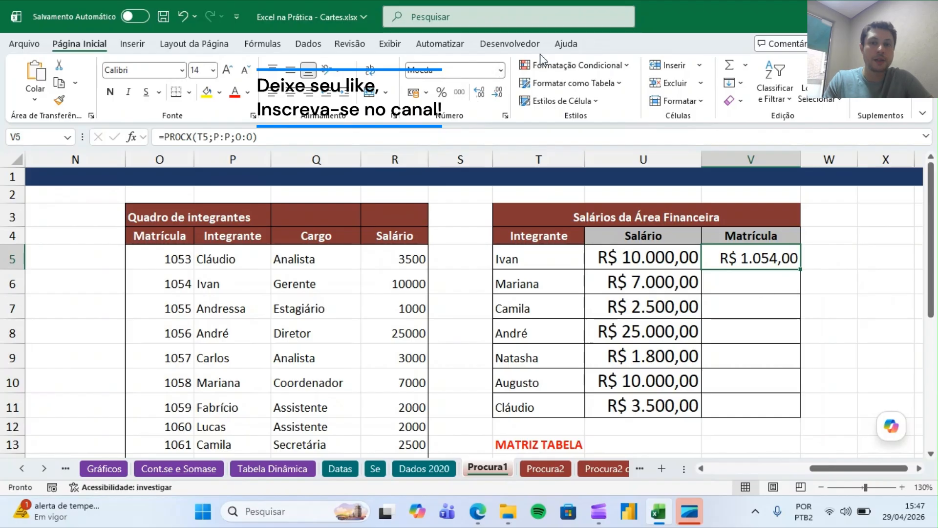
Set V5's number format to Geral and center it.
click(501, 70)
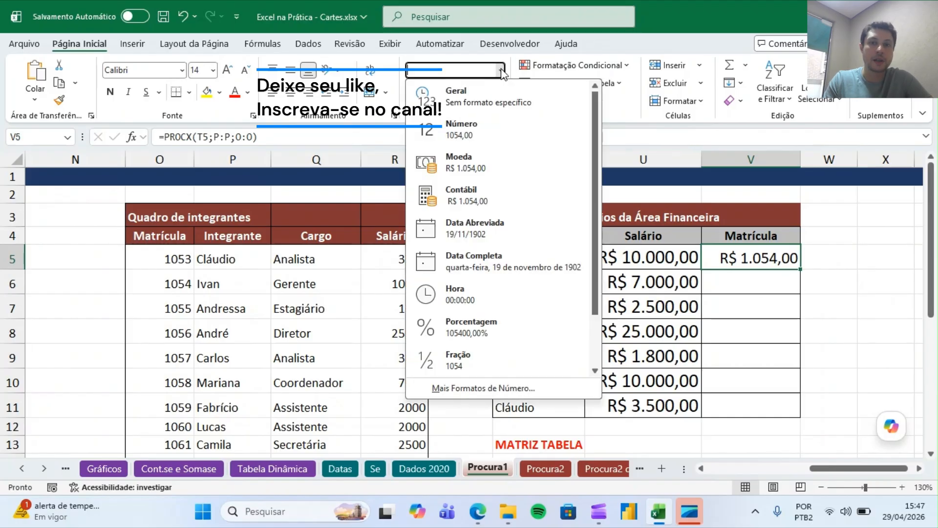
click(469, 95)
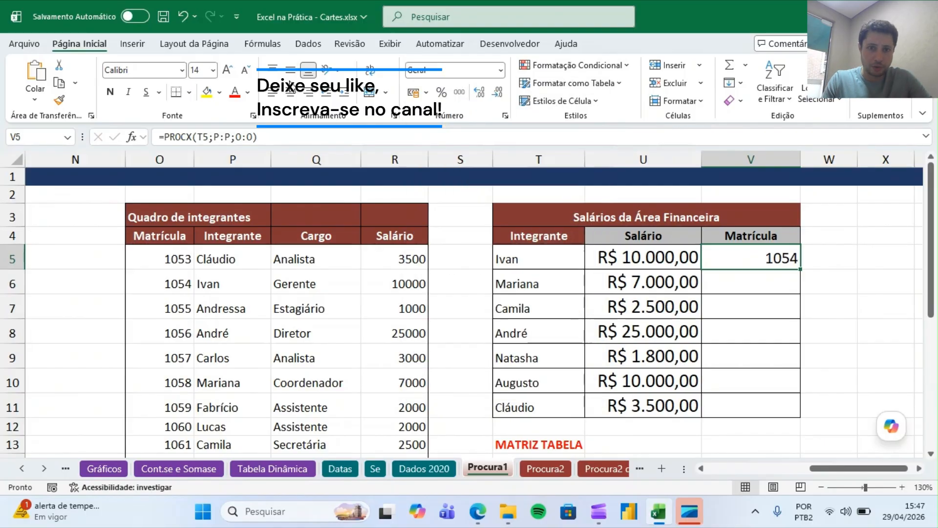
click(290, 91)
Copy V5's formula down through V11 and widen the Matrícula column.
double_click(800, 269)
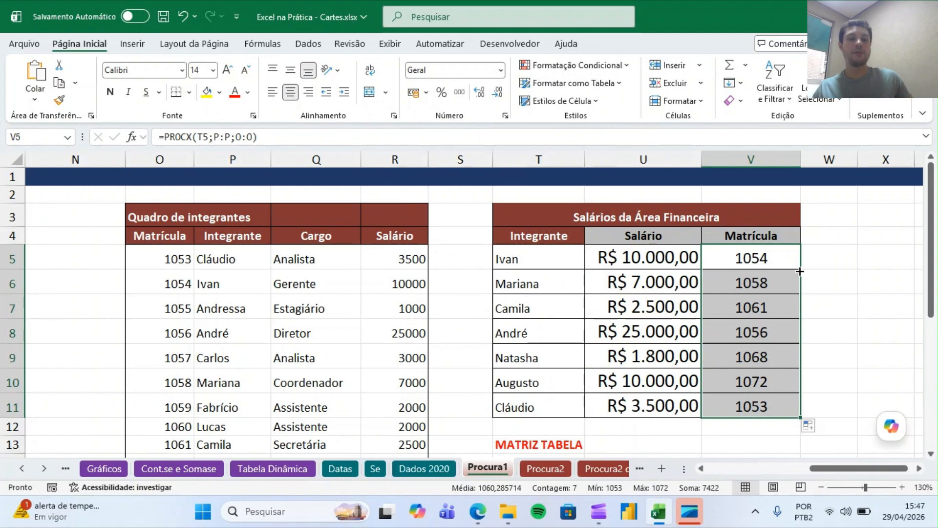
double_click(774, 262)
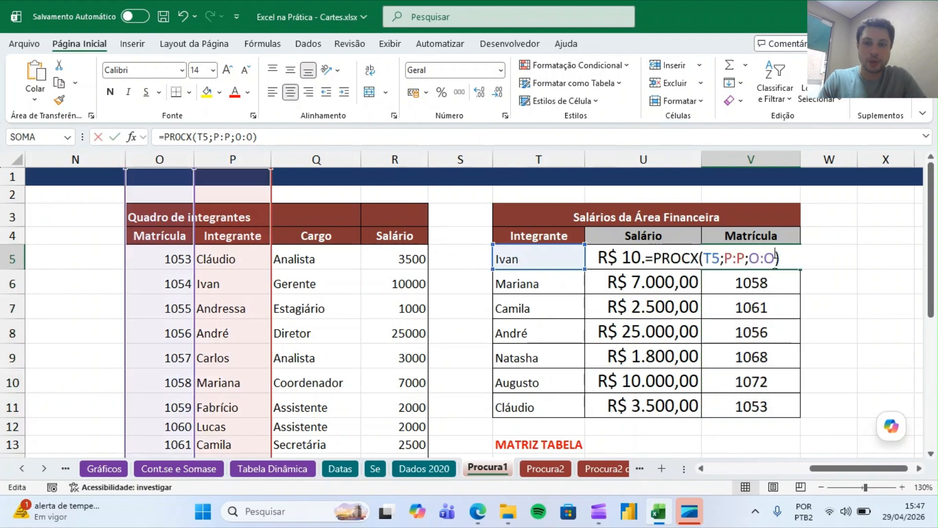
key(Escape)
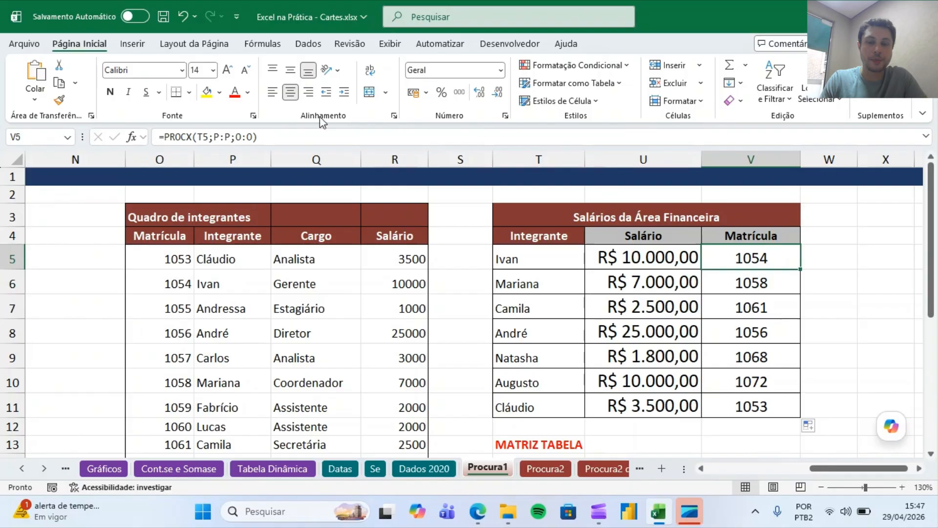
drag(800, 159, 862, 160)
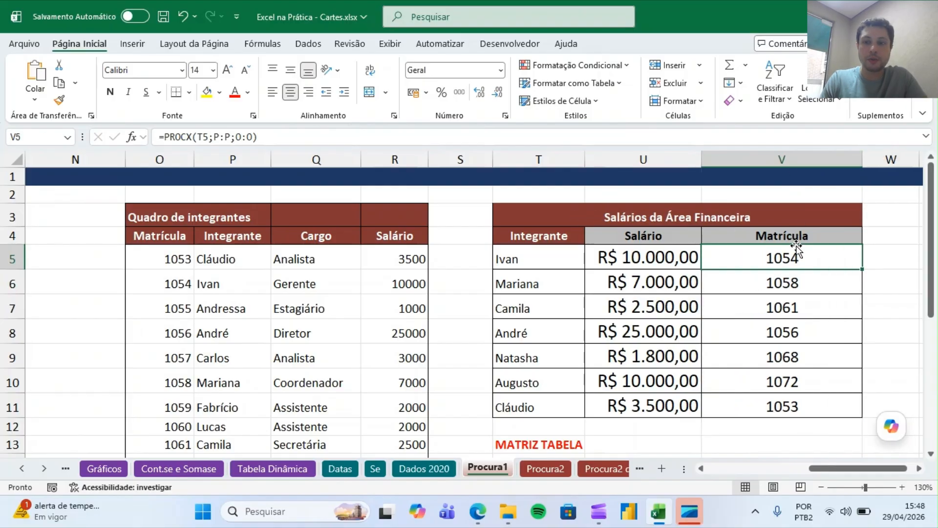
double_click(794, 259)
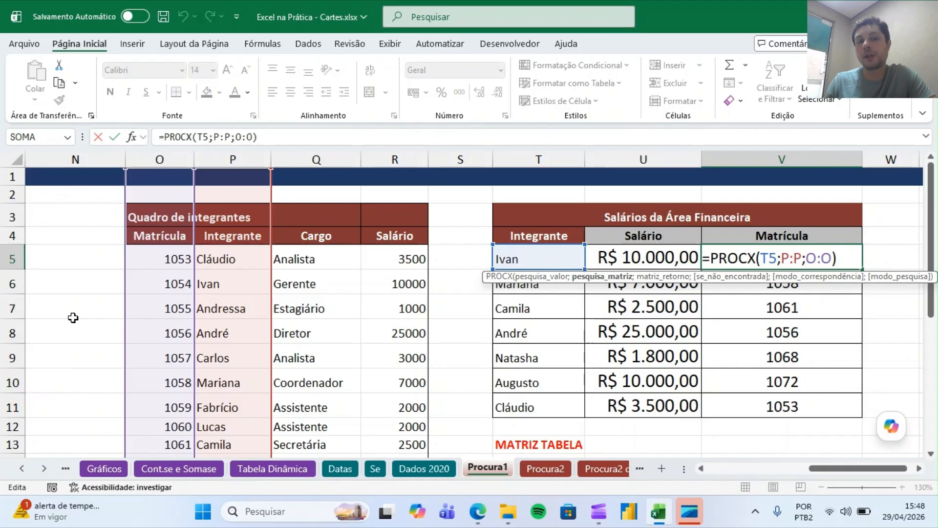
key(Return)
Copy the Integrante names in T5:T11 and paste them back as values.
click(235, 260)
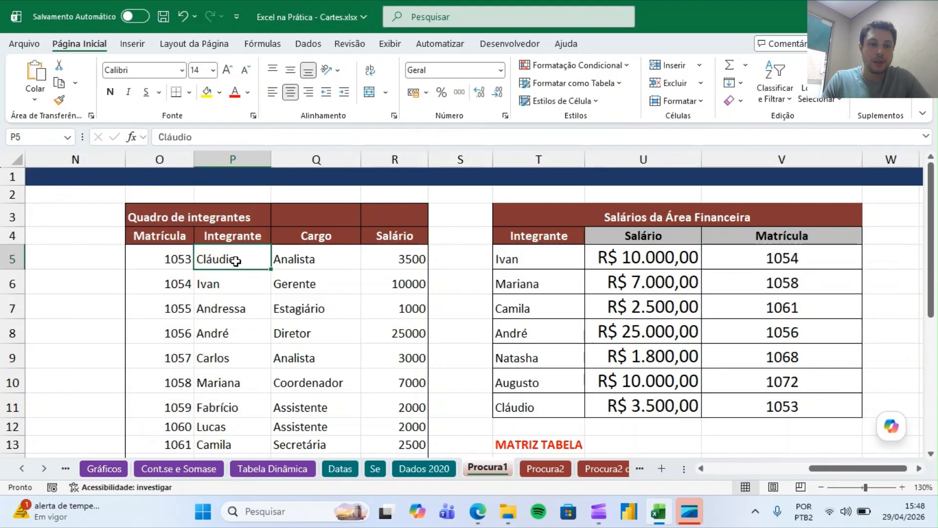
click(230, 280)
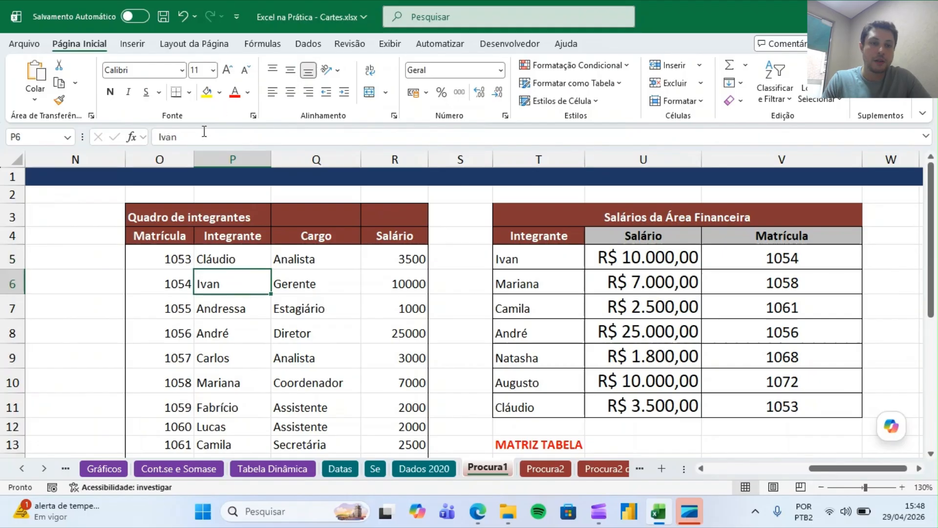
key(Down)
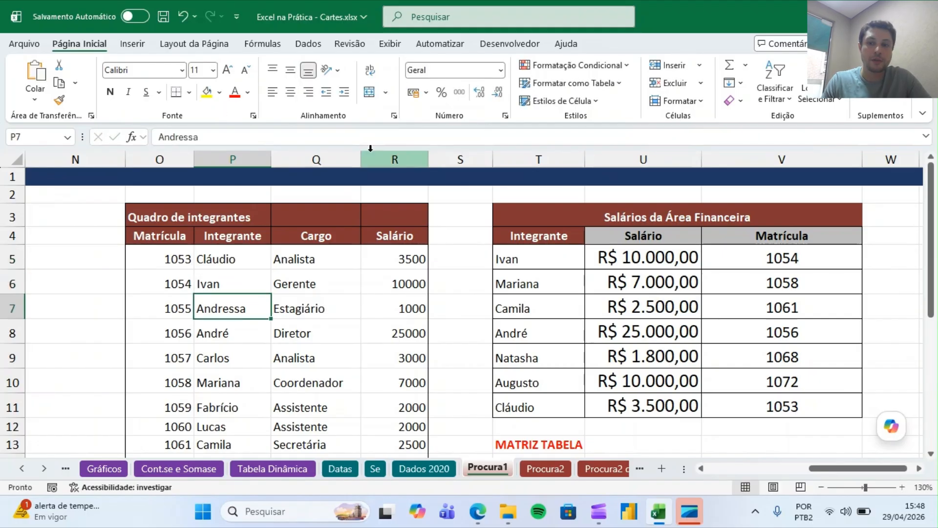
key(Up)
drag(550, 255, 528, 395)
key(ctrl+c)
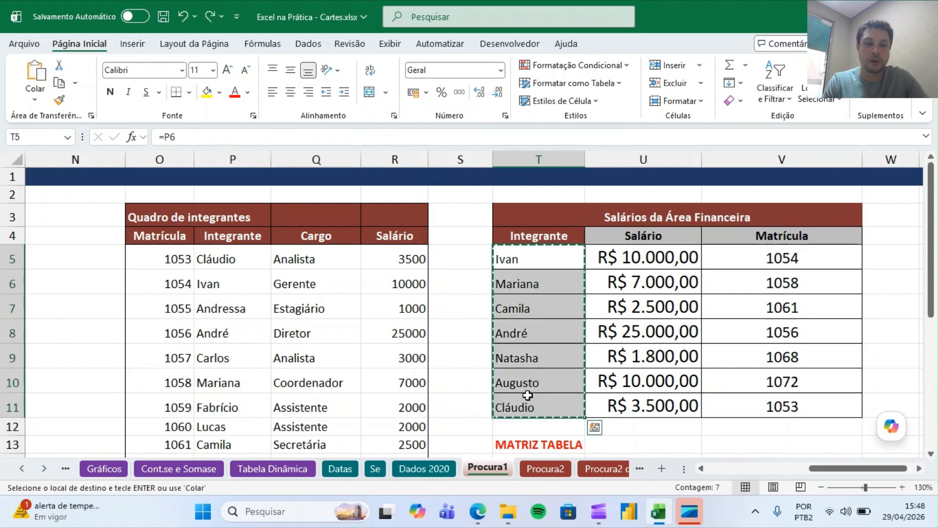
click(35, 100)
click(34, 203)
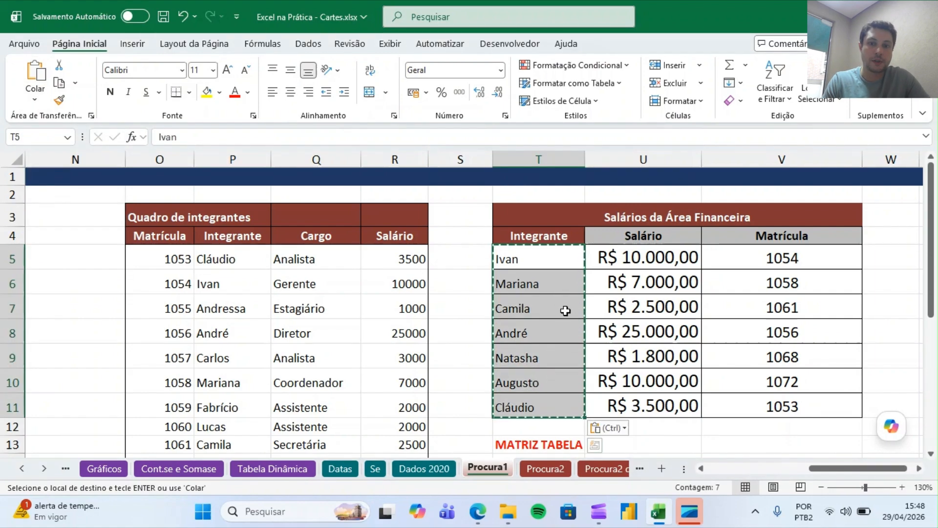
click(560, 307)
Append a trailing space to Ivan's name in P6 and André's name in P8.
click(265, 281)
click(230, 135)
key(Return)
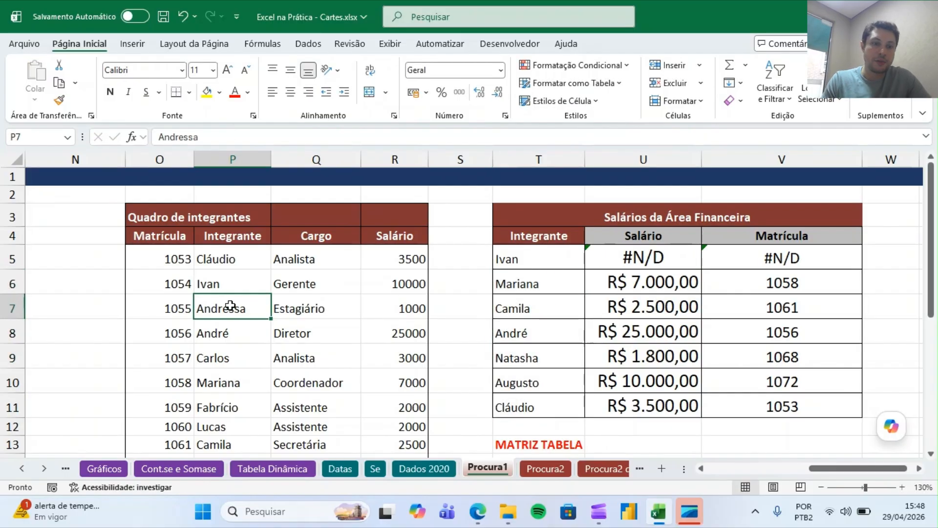
click(235, 336)
click(260, 137)
key(Return)
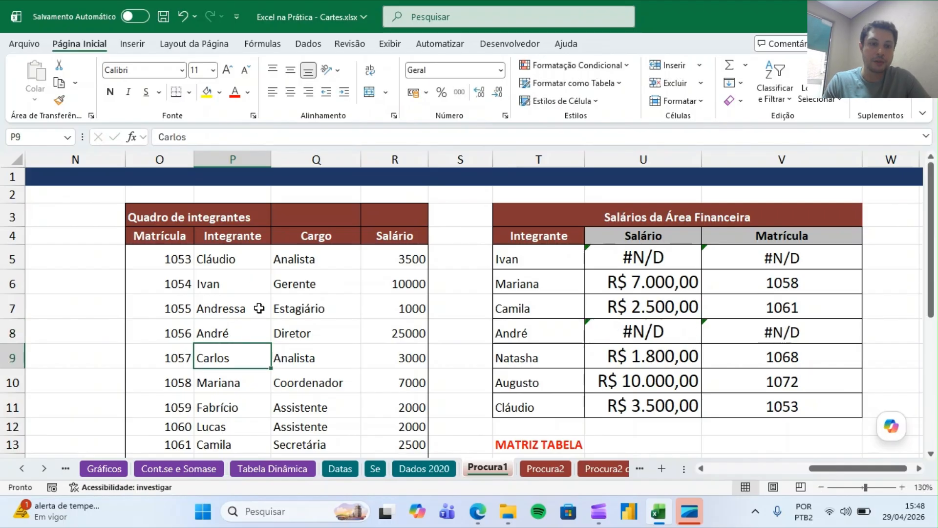
Remove the trailing space from André's name in P8.
click(262, 324)
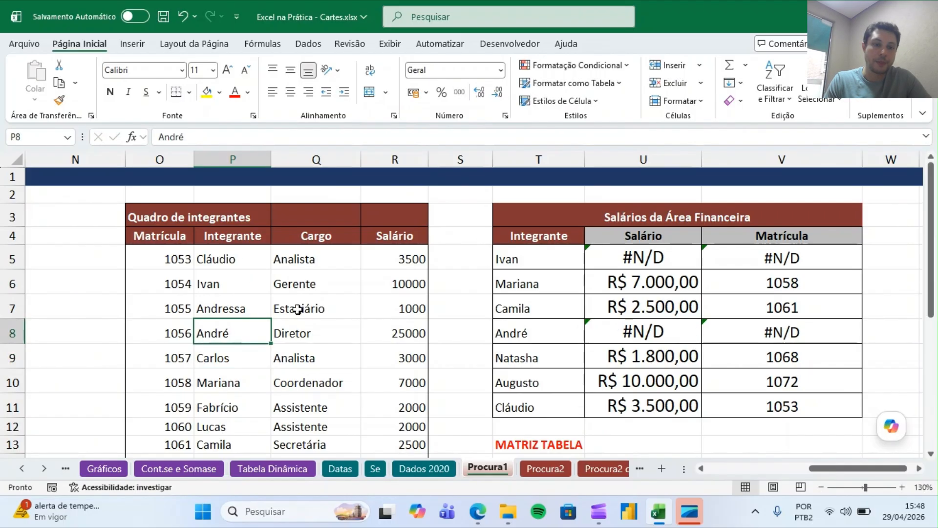
click(325, 137)
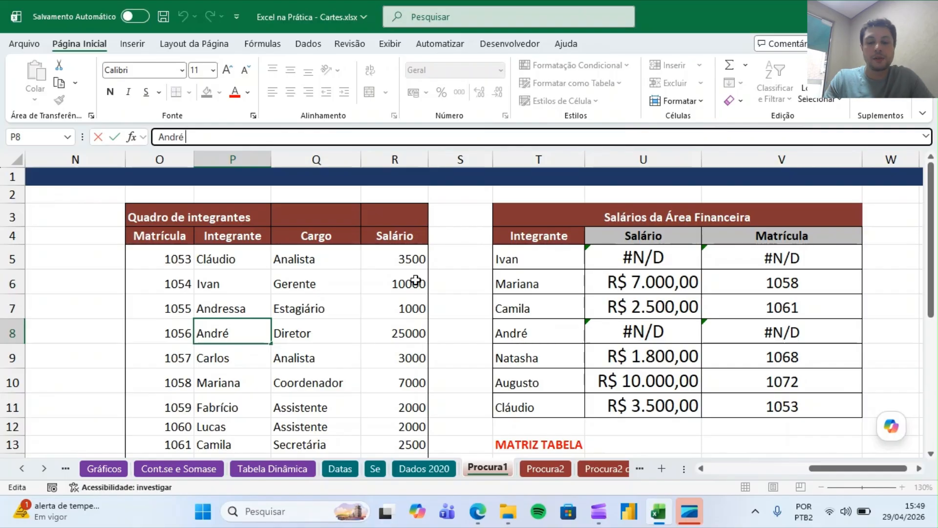
key(Return)
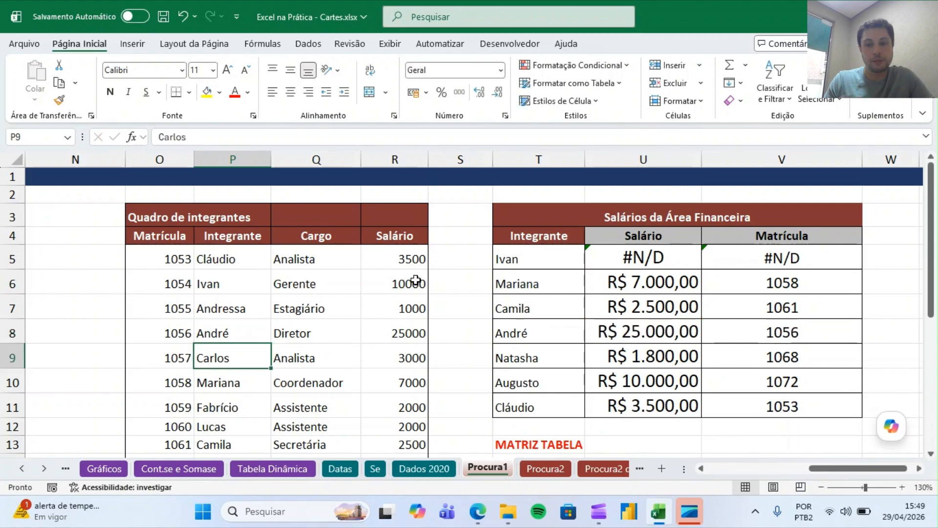
Check the Integrante entries in the member table for stray spaces.
key(Up)
key(Left)
key(Left)
key(Left)
key(Right)
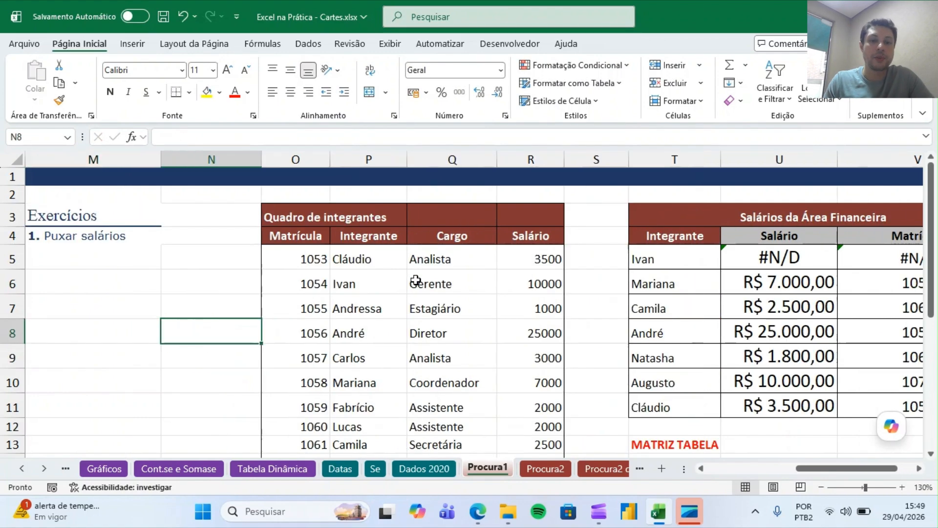
key(Up)
key(Up)
key(Up)
key(Down)
key(Down)
key(Right)
key(Right)
key(Up)
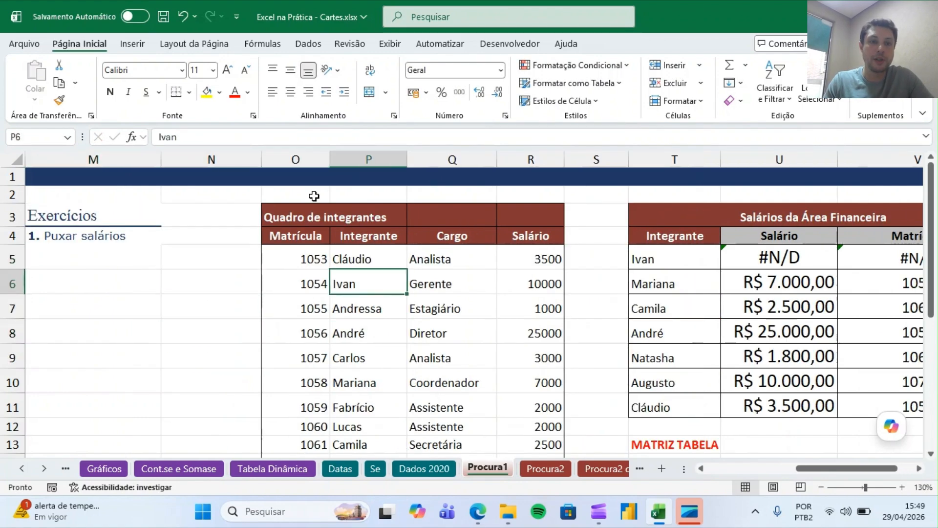
click(289, 135)
key(Escape)
key(Down)
key(Down)
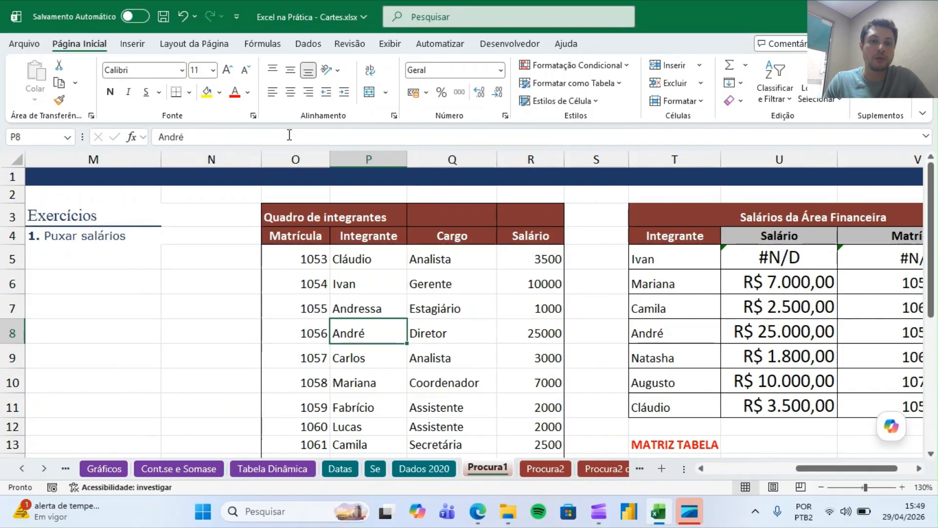
Add leading spaces before Mariana's name in P10 of the member table.
click(383, 386)
click(159, 135)
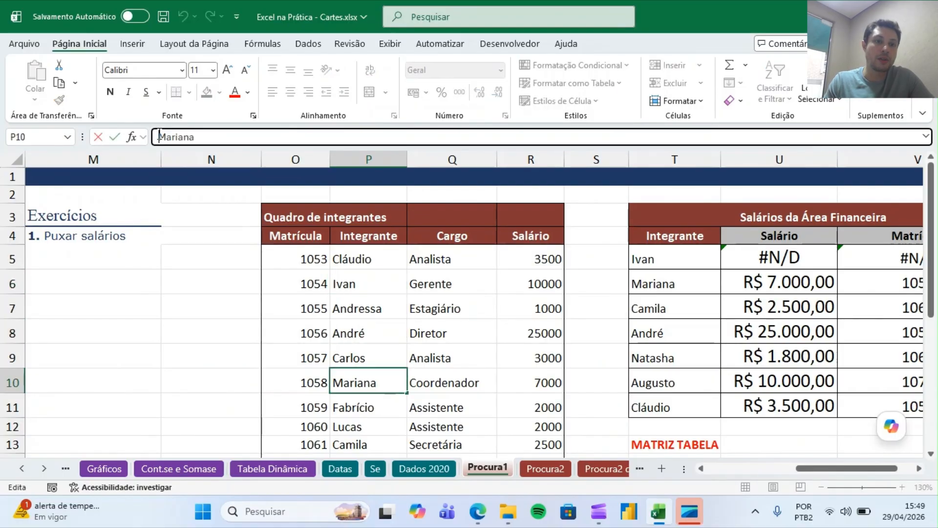
key(Return)
click(212, 137)
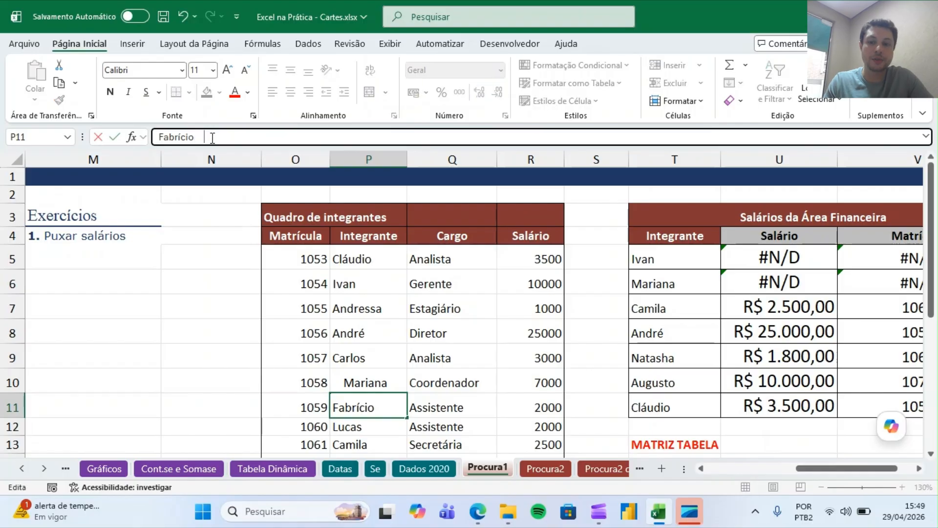
key(Return)
key(Down)
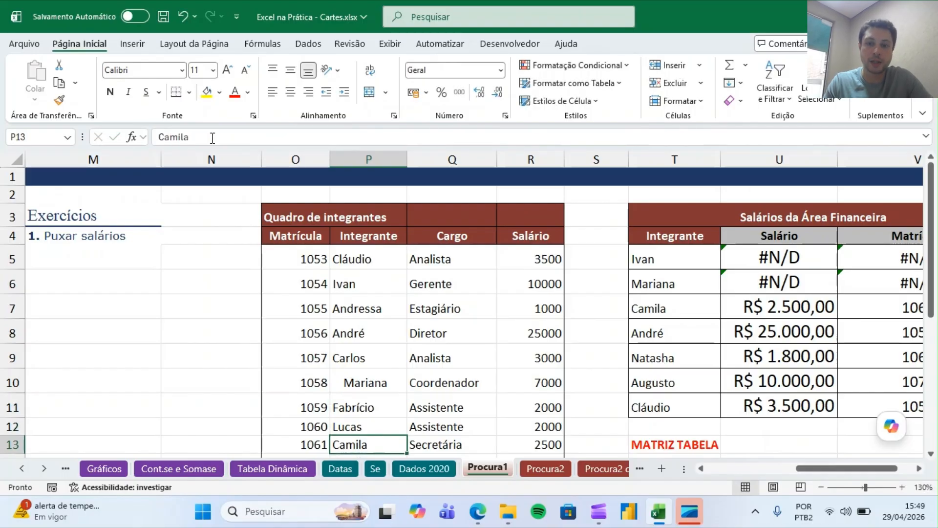
key(Down)
key(Down)
Widen column N and enter =ARRUMAR(P5) in N5 to strip the spaces from the first member's name.
click(259, 220)
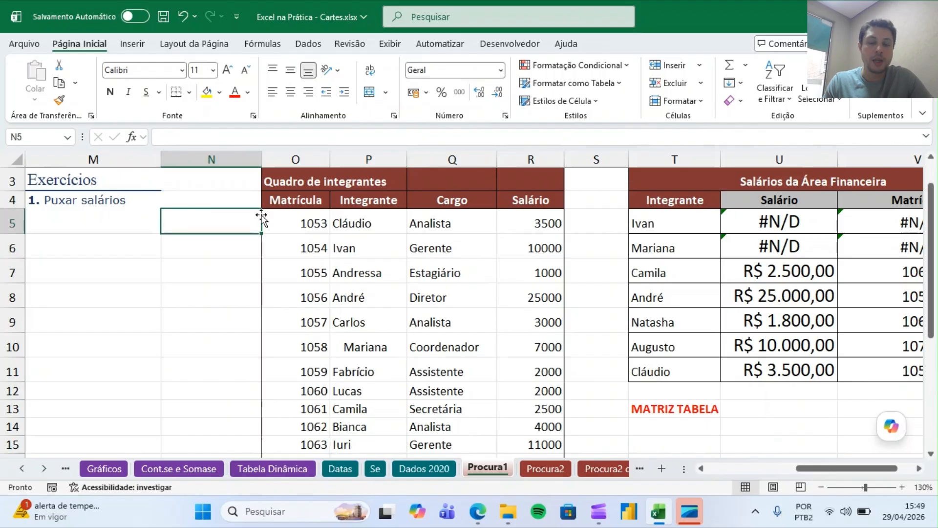
scroll(260, 218, up, 1)
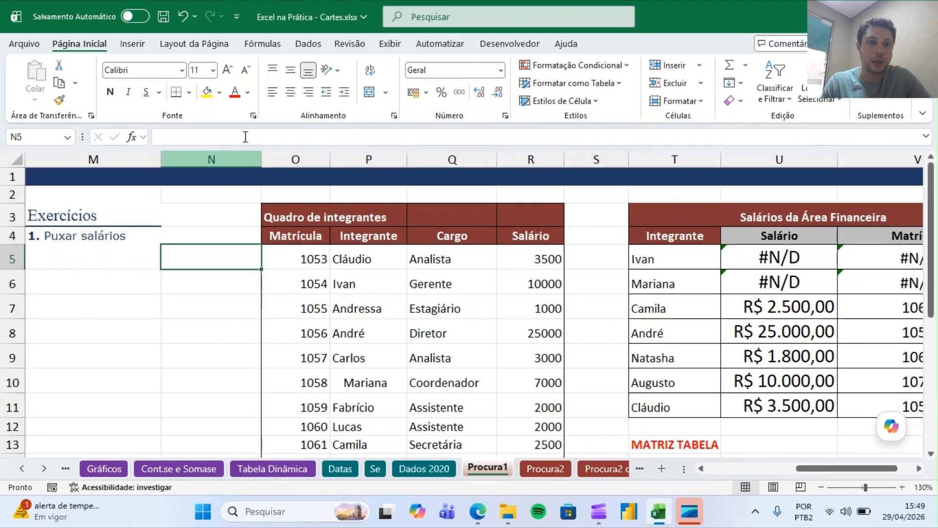
drag(260, 161, 296, 162)
text(=arrum)
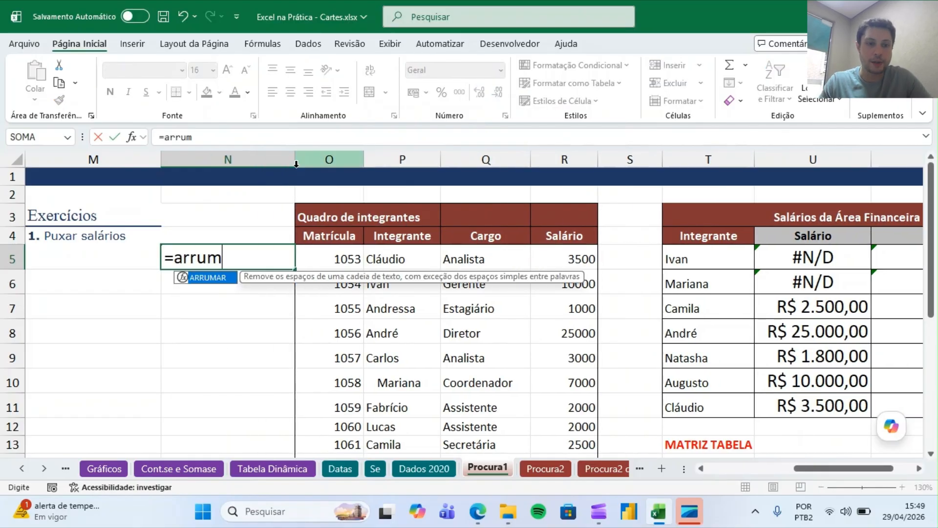
key(Tab)
key(Right)
key(Right)
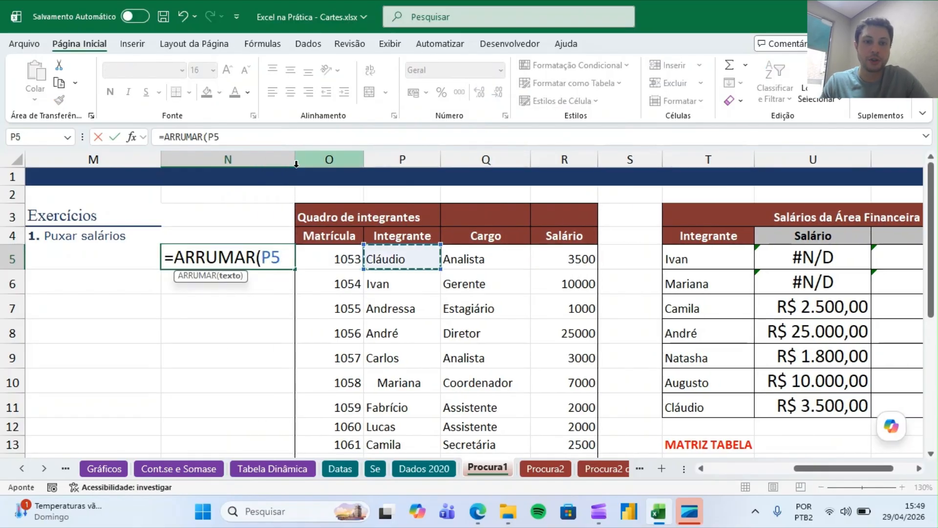
text())
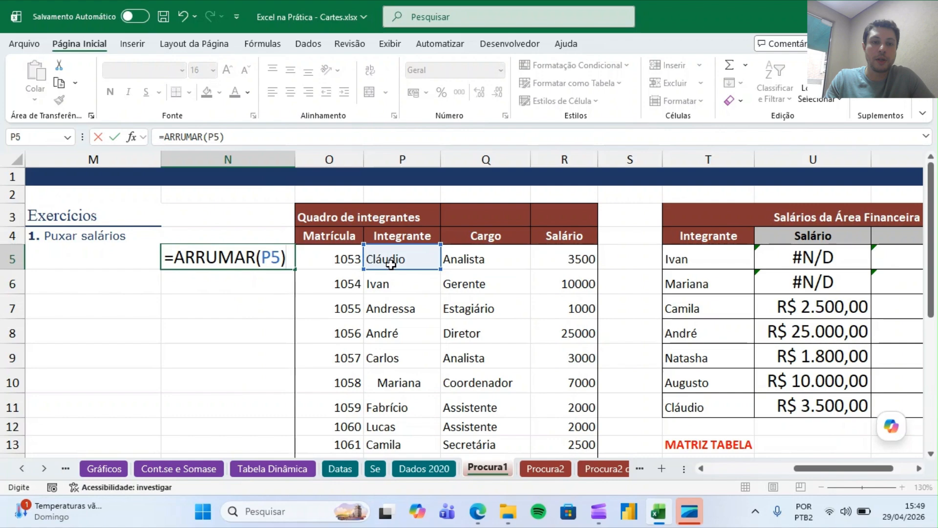
key(Return)
Fill the ARRUMAR formula down column N for every member in the table.
key(Up)
click(304, 272)
click(276, 262)
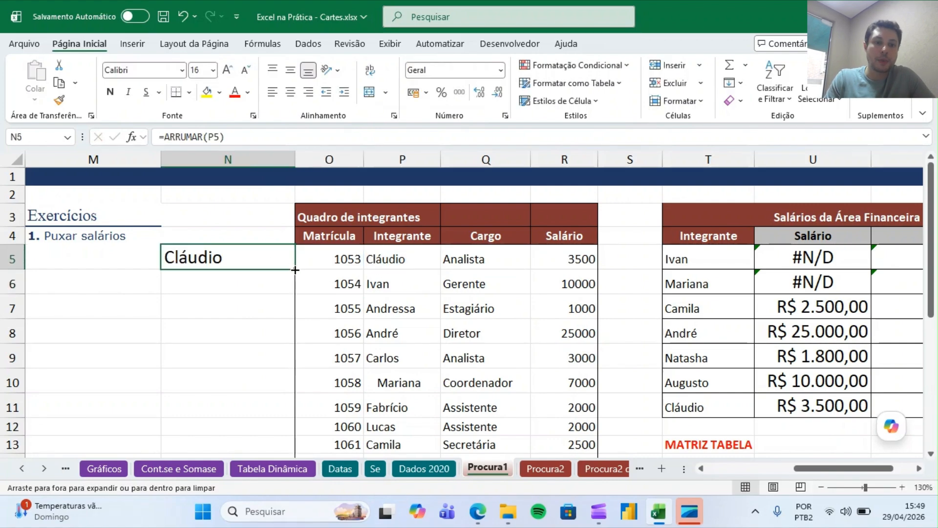
double_click(295, 269)
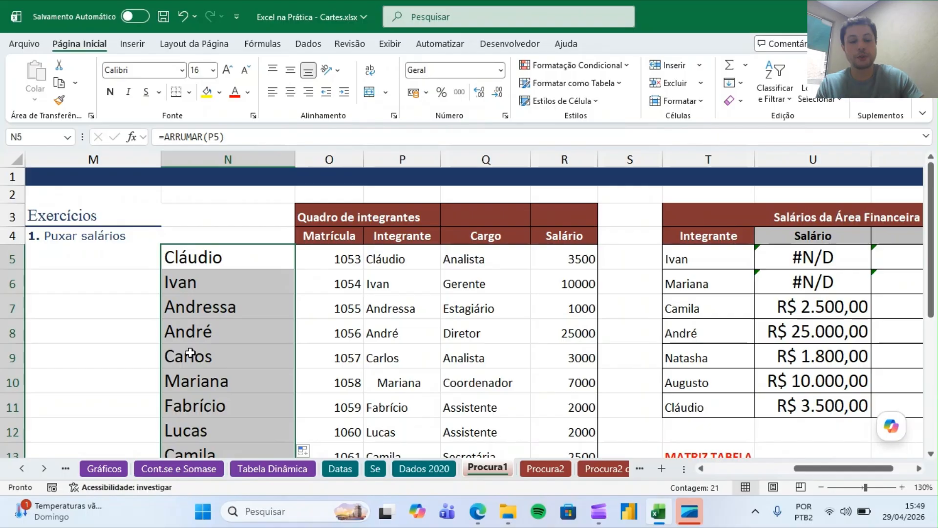
Copy the trimmed names from column N and paste them as values over the Integrante names starting at P5.
key(ctrl+c)
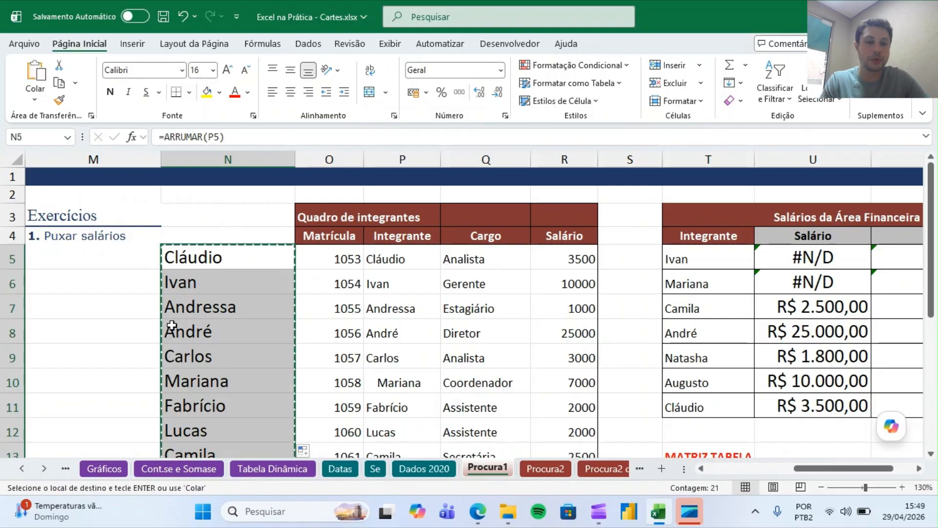
click(391, 260)
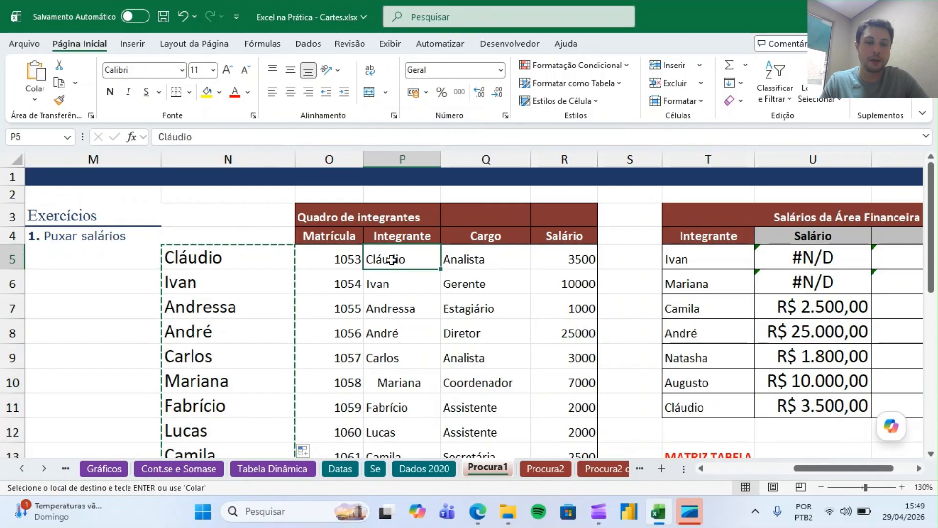
right_click(392, 261)
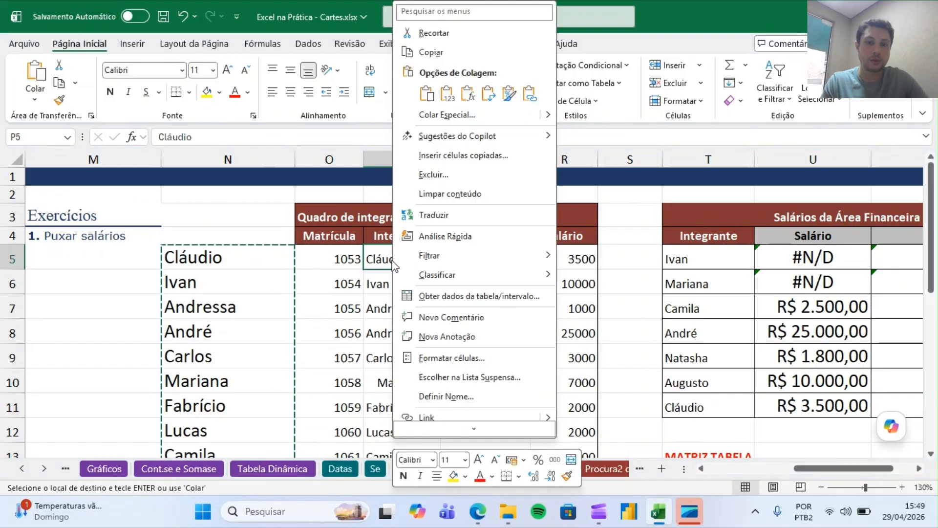
click(452, 98)
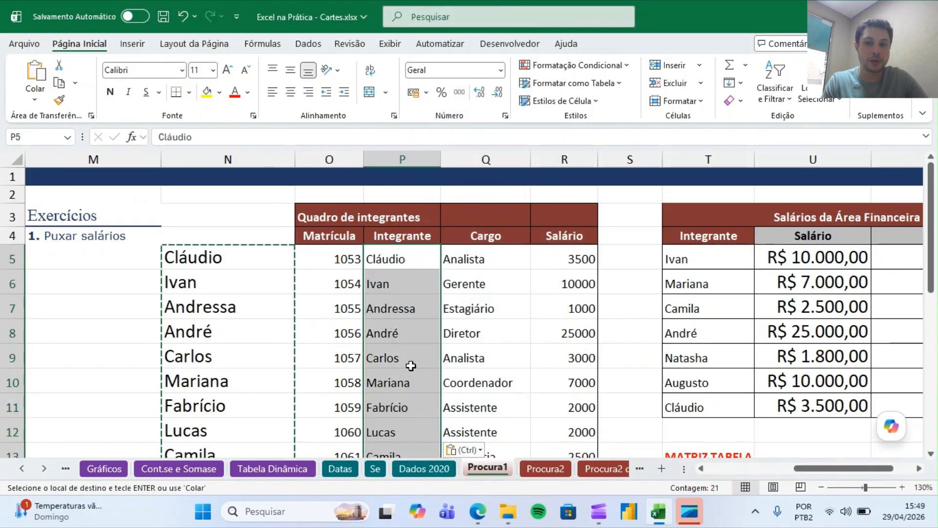
Delete the helper ARRUMAR formulas from N5 down to N25.
click(412, 347)
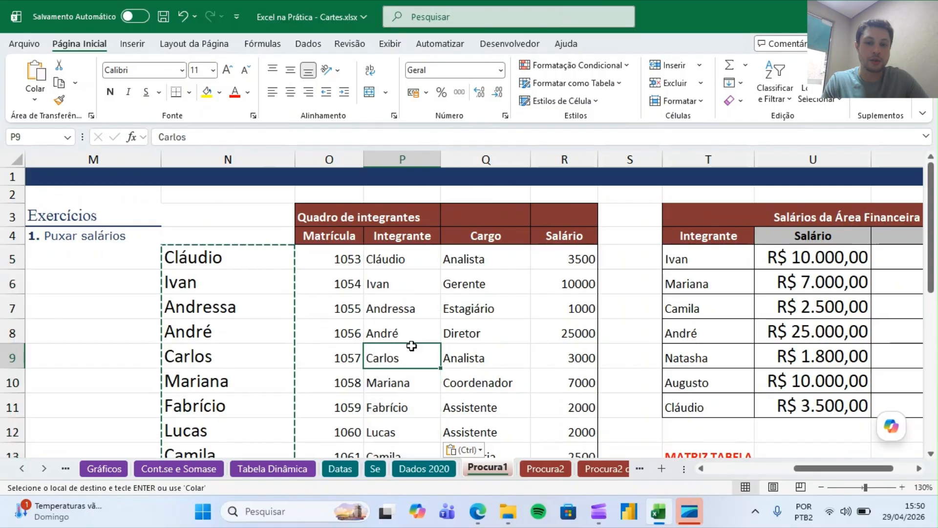
click(224, 253)
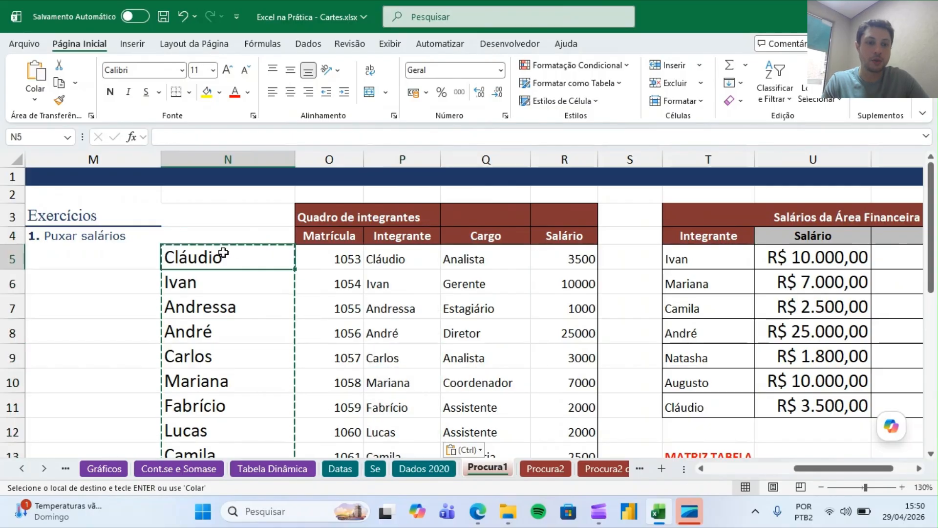
key(ctrl+shift+Down)
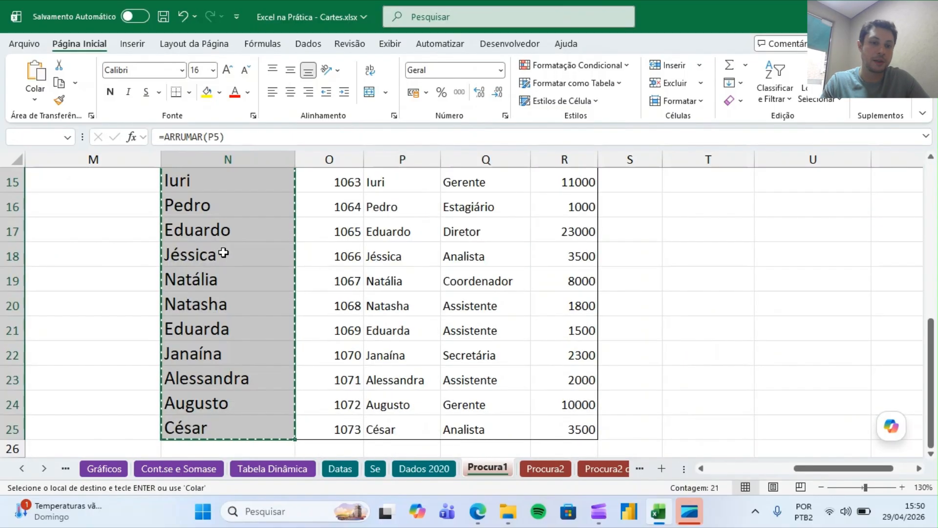
key(Delete)
Review the salary and registration results in the Salários da Área Financeira table against the member list.
key(Up)
key(Up)
key(Up)
key(Up)
key(Right)
key(Right)
key(Right)
key(Right)
key(Right)
key(Right)
key(Right)
key(Right)
key(Right)
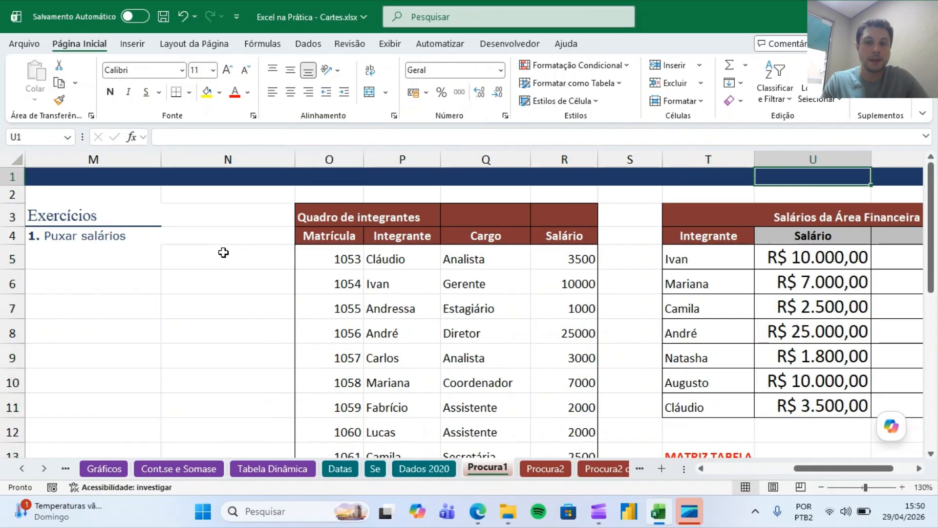
drag(556, 259, 555, 406)
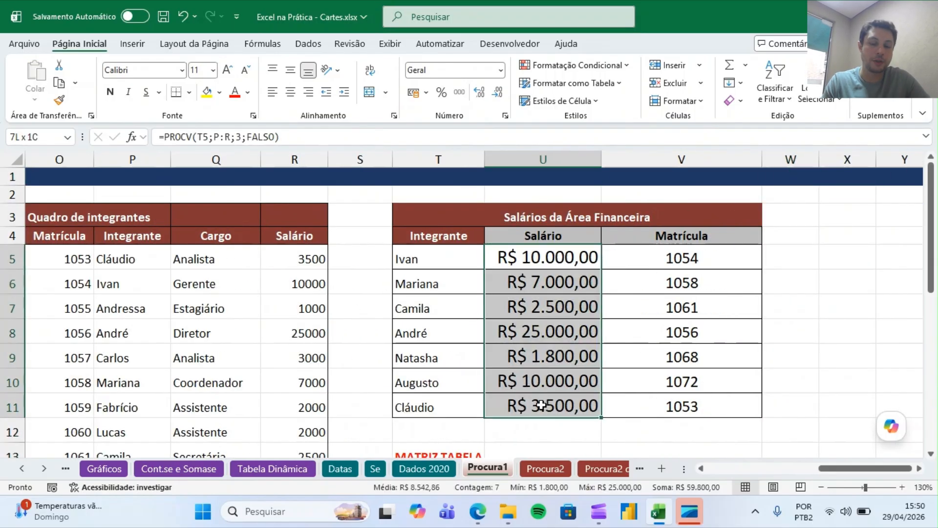
click(435, 259)
click(122, 320)
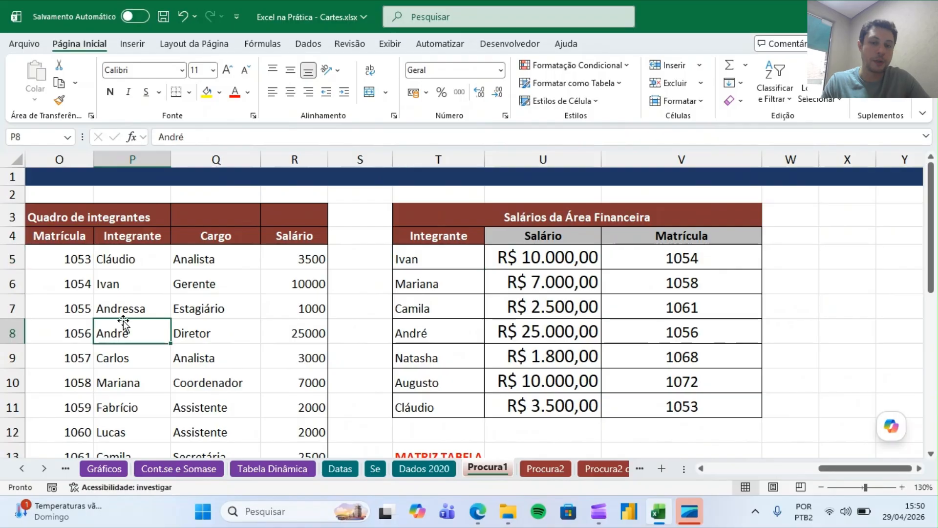
key(Left)
key(Left)
key(Left)
key(Right)
key(Right)
key(Right)
key(Right)
key(Right)
key(Right)
key(Right)
key(Right)
key(Right)
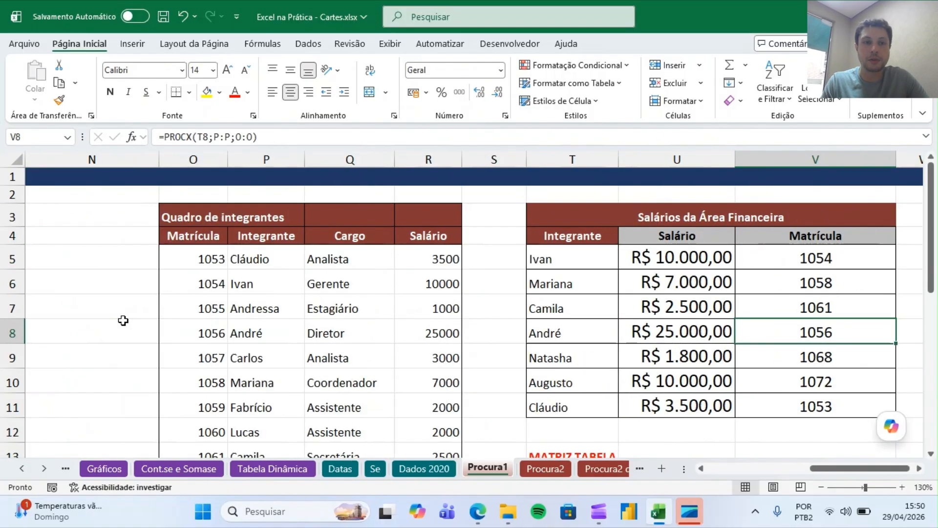
key(Left)
key(Left)
key(Left)
key(Down)
key(Down)
key(Down)
key(Down)
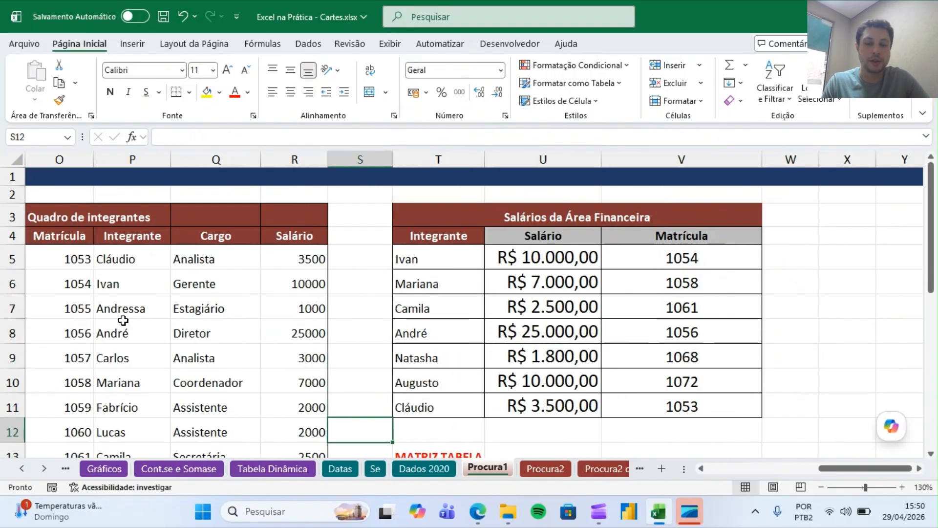
key(Down)
key(Down)
key(Up)
key(Up)
key(Up)
key(Up)
key(Up)
key(Up)
key(Up)
key(Up)
key(Up)
key(Up)
key(Up)
key(Up)
key(Up)
key(Left)
key(Left)
key(Left)
key(Left)
key(Down)
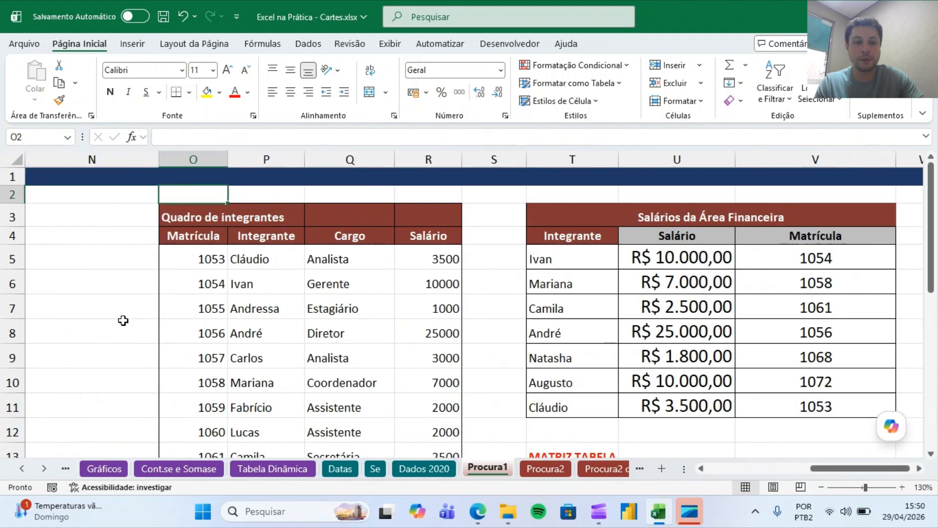
Browse the lookup exercise sheets, open Procura5 dados and zoom in on the Produto + lote table.
click(44, 468)
click(44, 468)
click(44, 468)
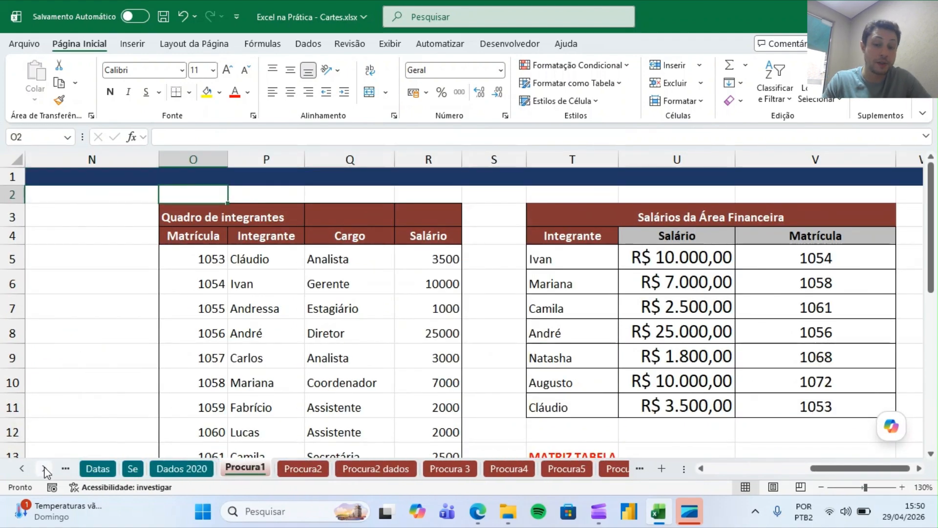
click(470, 470)
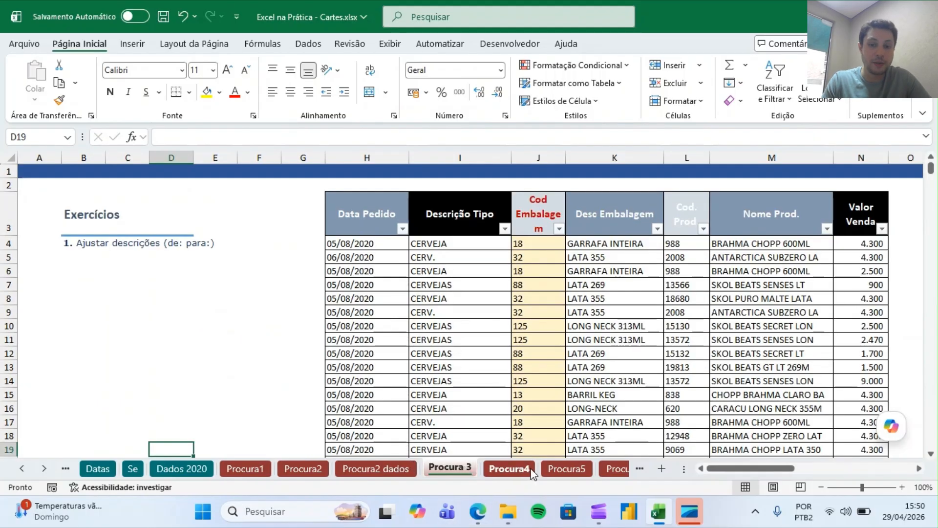
click(503, 468)
click(567, 469)
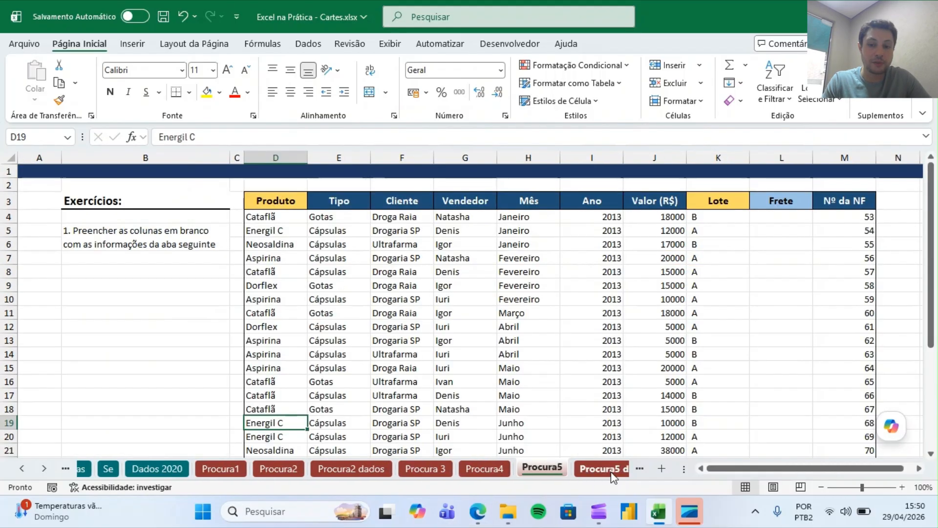
click(612, 470)
click(612, 470)
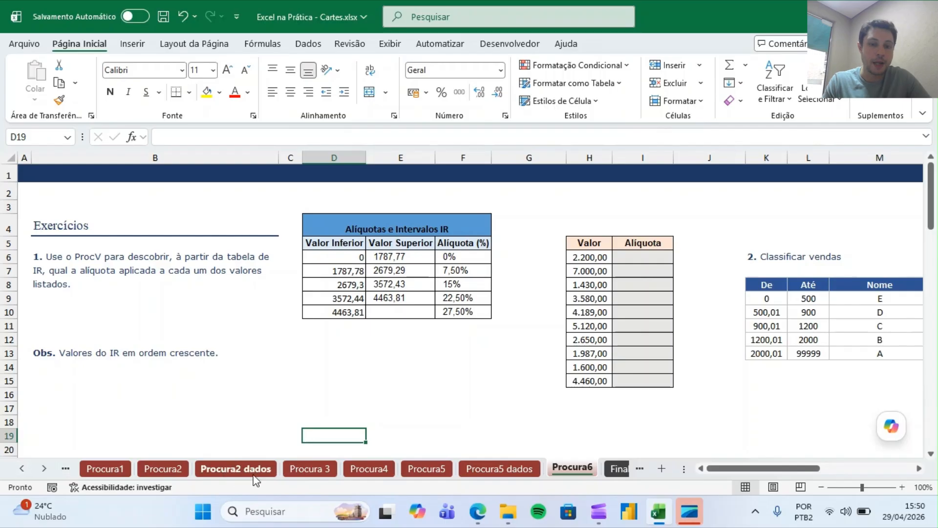
click(436, 470)
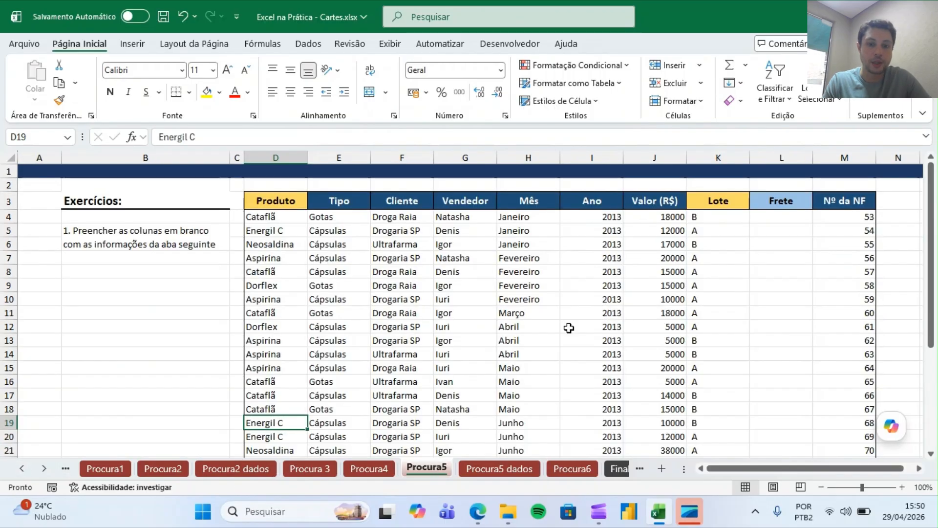
click(495, 470)
drag(134, 157, 203, 165)
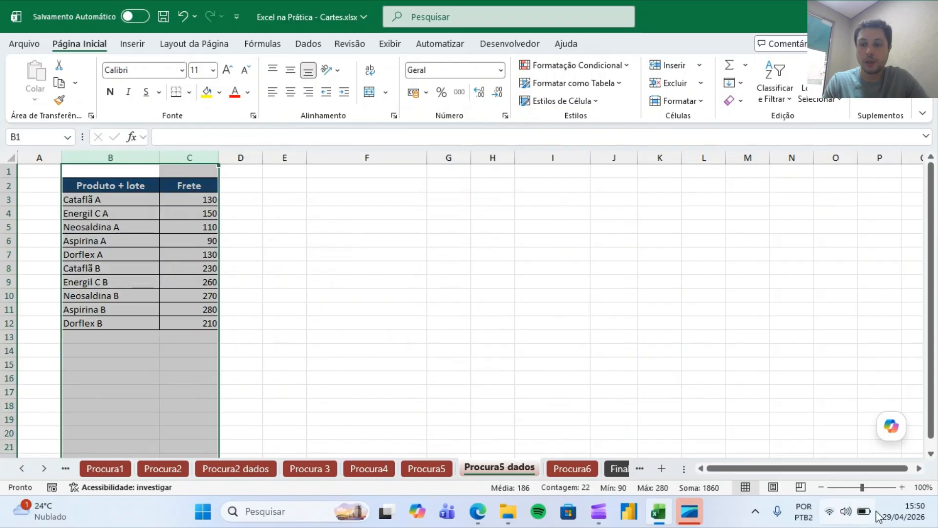
click(901, 487)
click(902, 486)
click(901, 487)
click(901, 487)
click(901, 487)
click(902, 487)
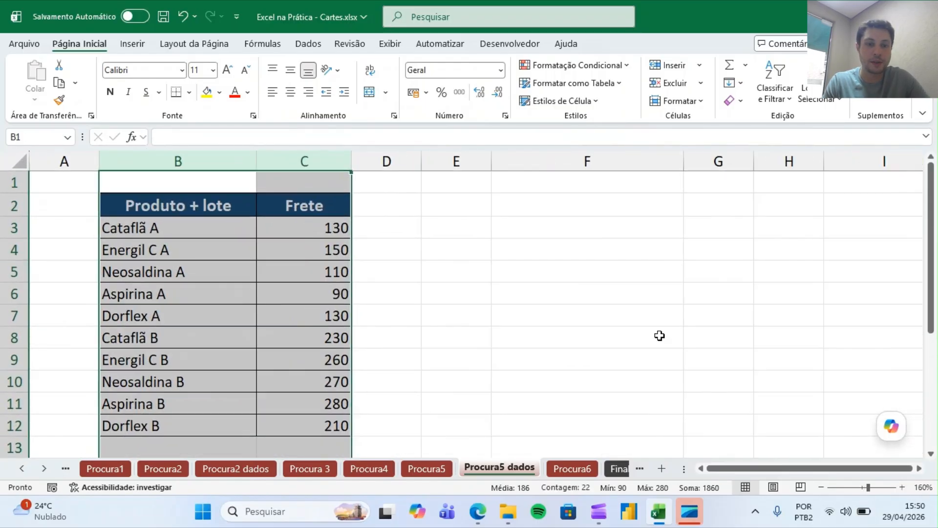
Highlight the Neosaldina A and Neosaldina B cells in yellow.
click(142, 270)
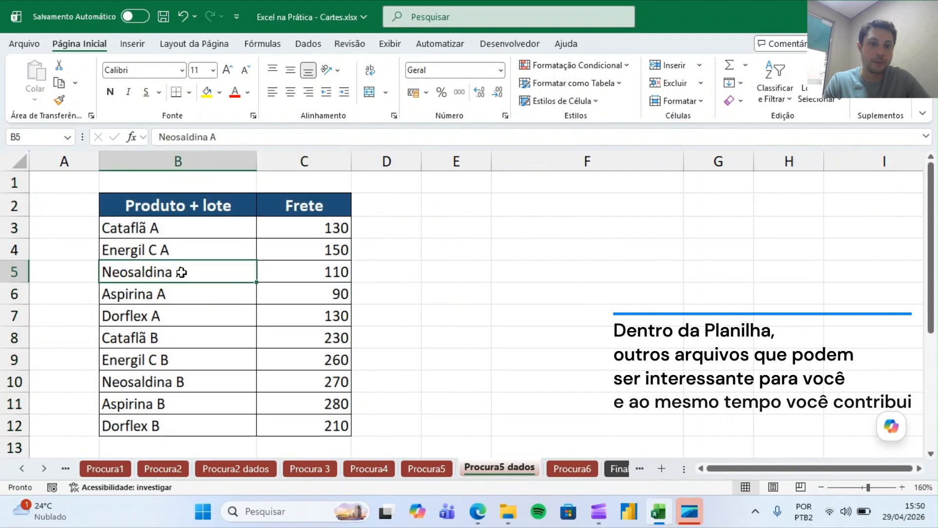
click(323, 271)
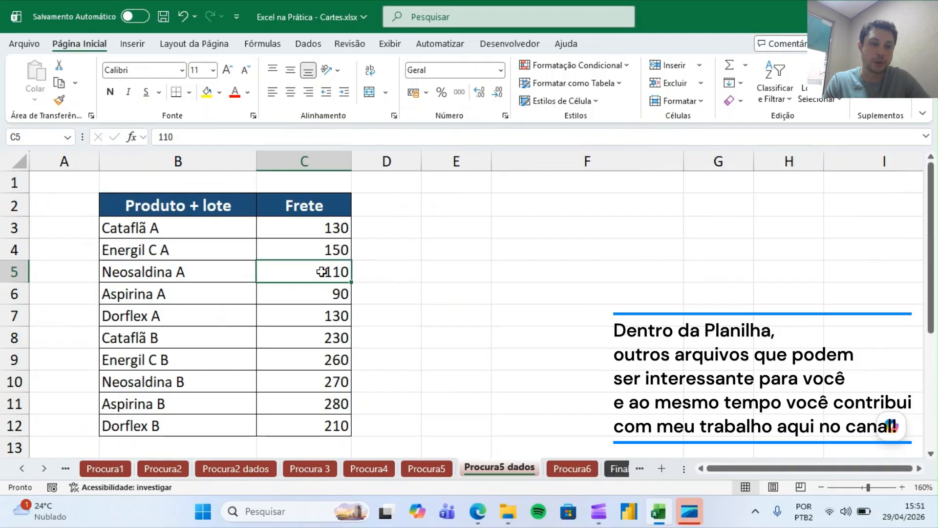
click(168, 315)
click(175, 273)
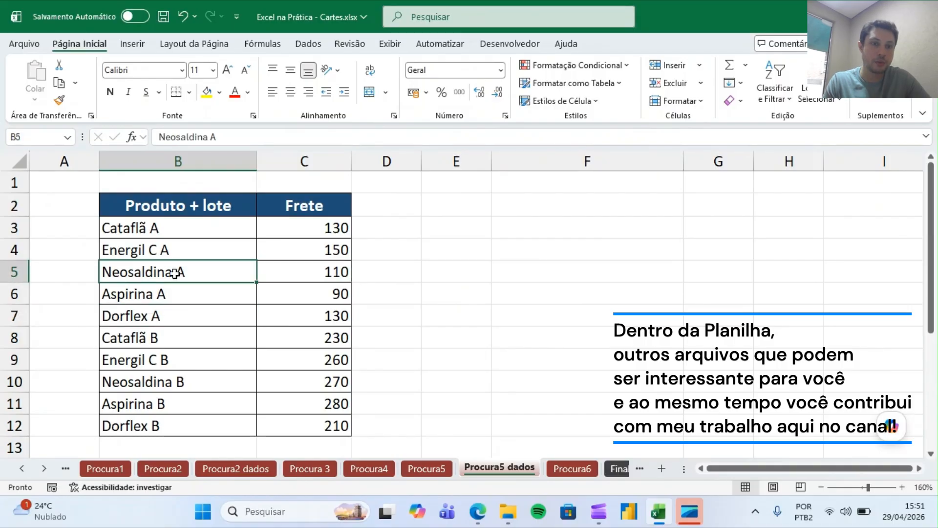
ctrl+click(203, 382)
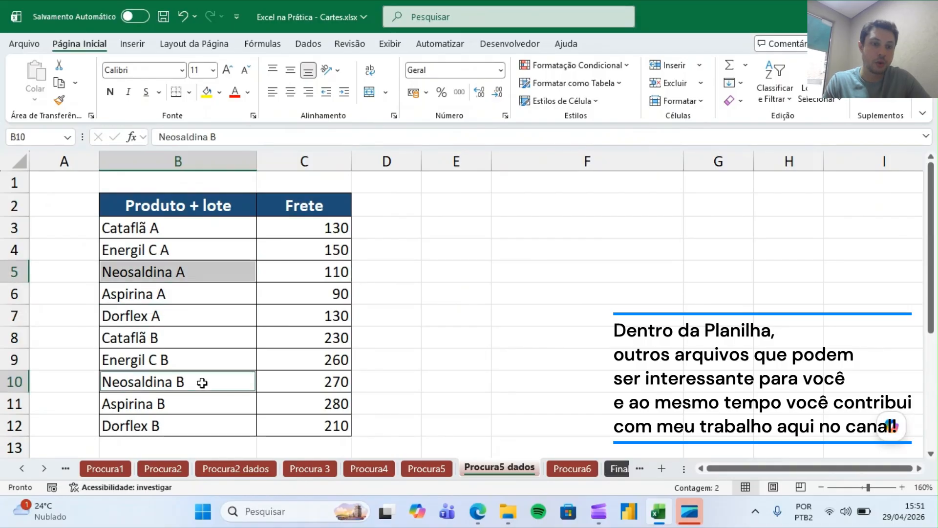
click(208, 92)
click(508, 348)
click(306, 382)
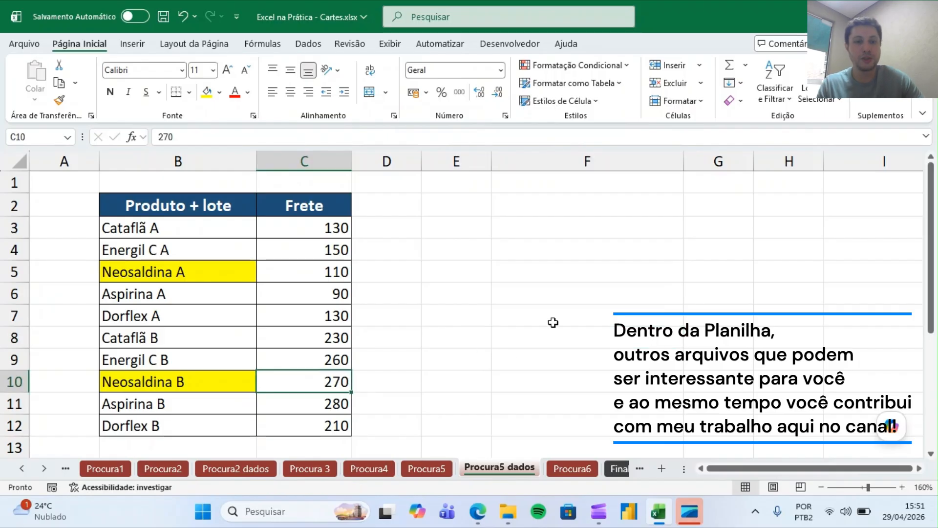
Insert a new blank column before the Frete column on the Procura5 sheet.
key(Up)
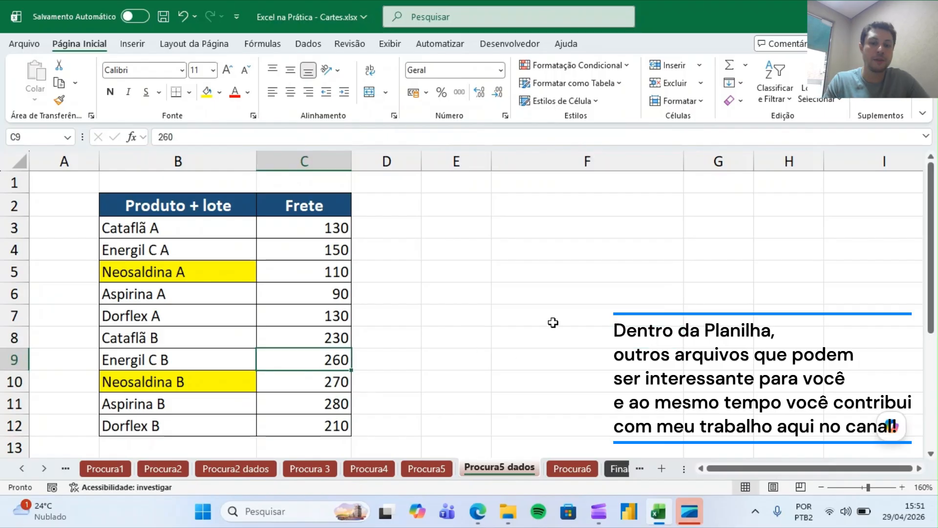
click(433, 462)
click(783, 158)
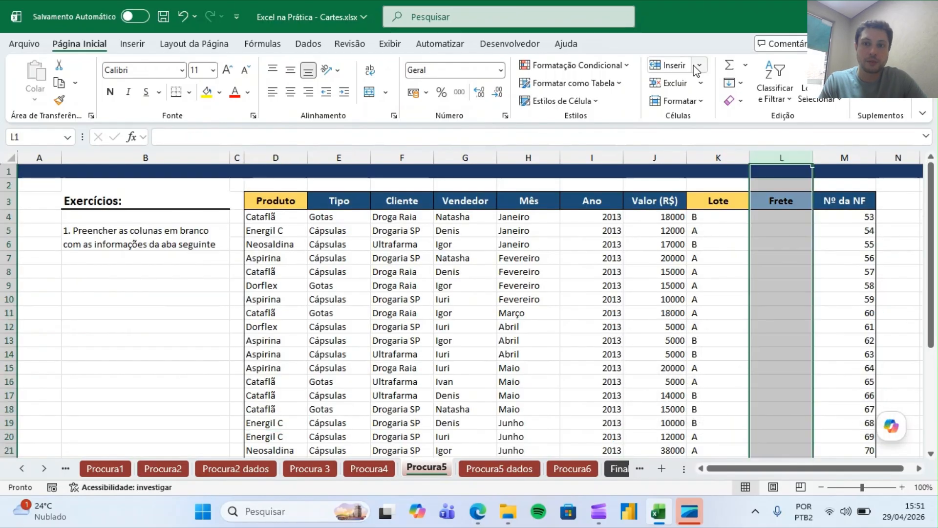
click(668, 65)
click(675, 283)
key(Right)
key(Right)
key(Right)
key(Right)
key(Right)
key(Right)
key(Left)
key(Left)
key(Left)
key(Left)
key(Left)
click(566, 204)
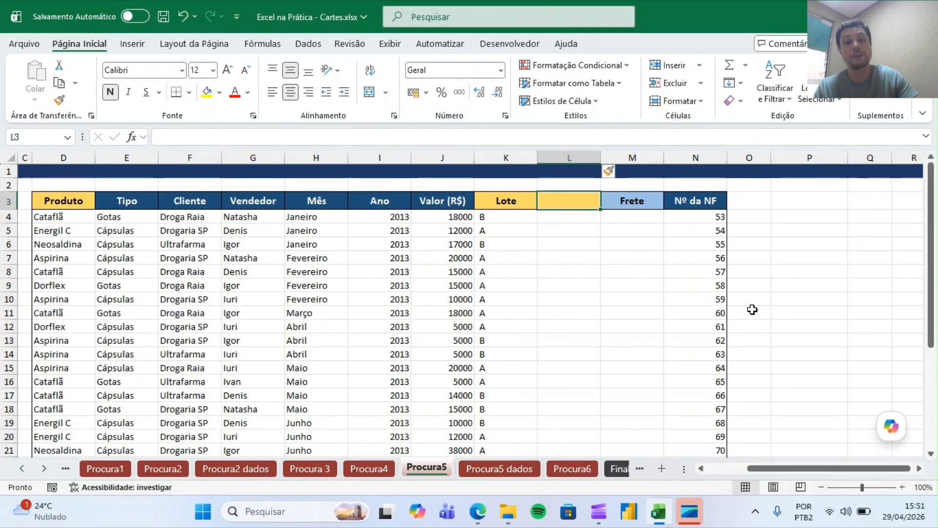
key(Down)
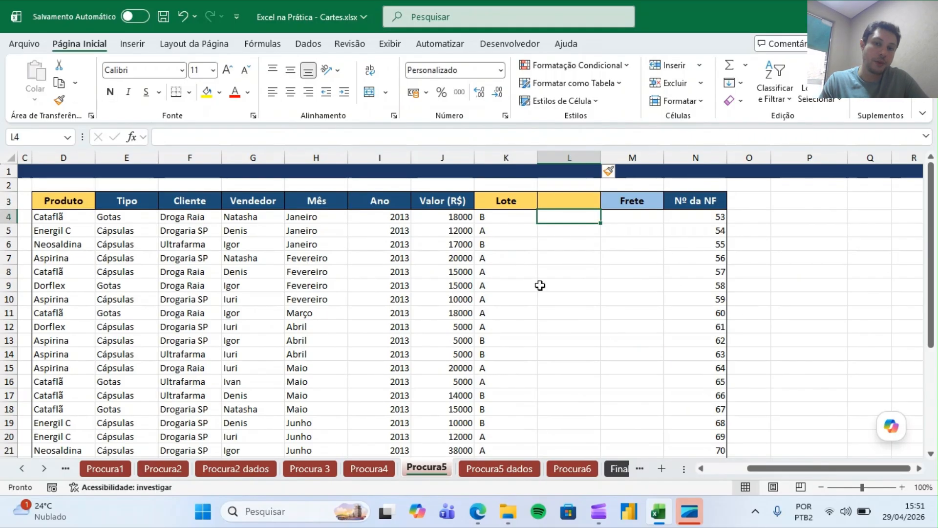
Widen the new column L and enter the header Chave in L3.
click(69, 215)
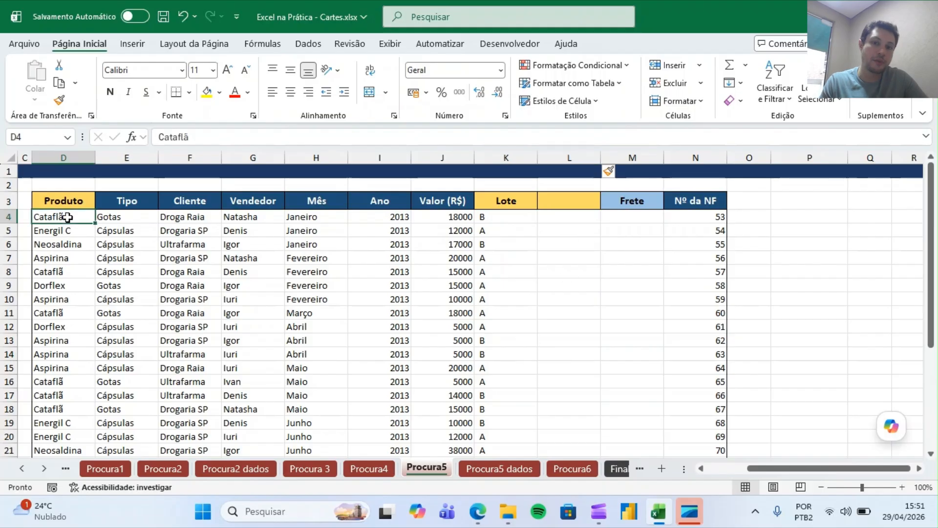
ctrl+click(488, 225)
click(487, 219)
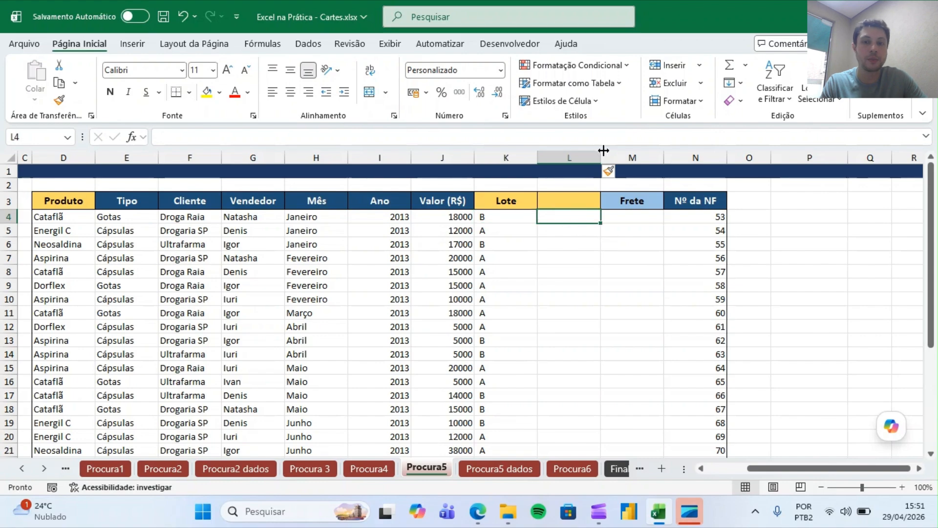
drag(601, 157, 635, 157)
click(579, 205)
text(CHave)
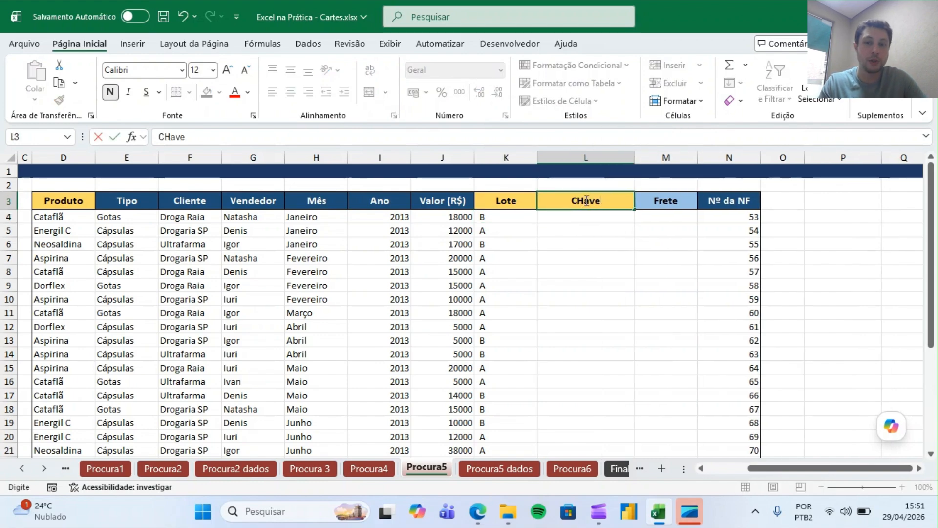
click(586, 200)
key(BackSpace)
text(have)
key(Return)
Narrow the Lote column.
drag(538, 157, 509, 157)
key(Down)
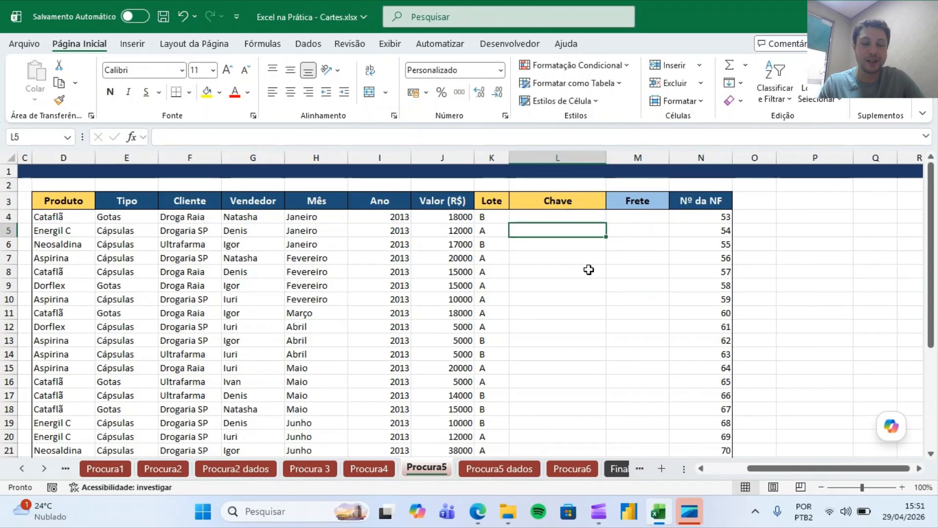
key(Up)
key(Down)
key(Up)
Build the key in L4 with CONCATENAR joining the product in D4, a space and the lot in K4.
text(=conc)
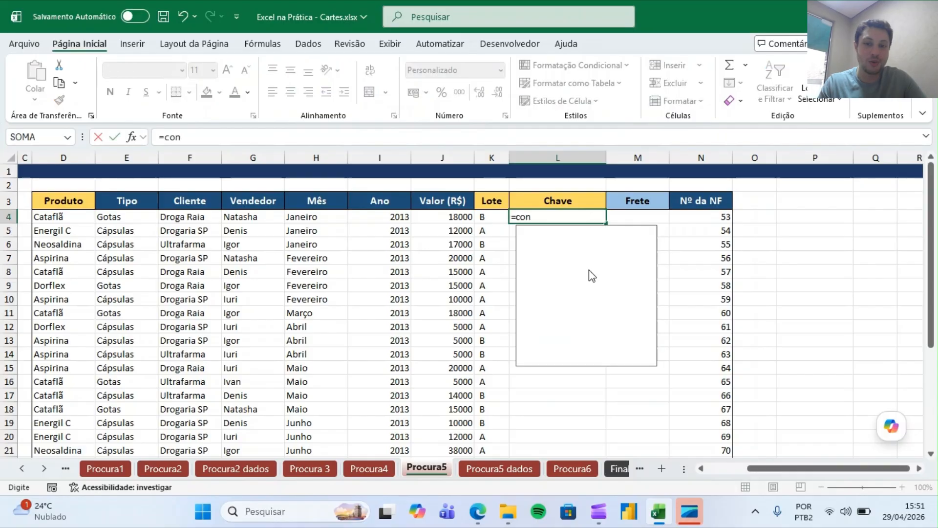
key(Escape)
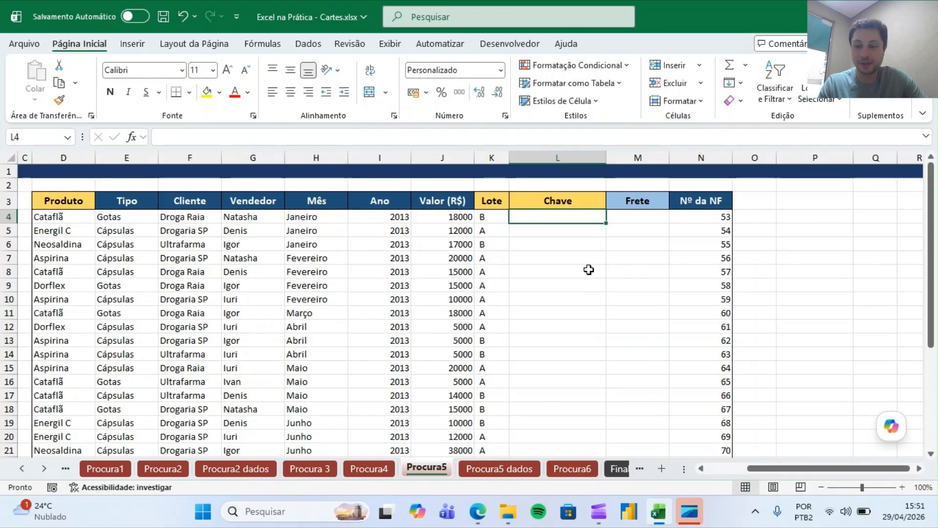
click(901, 487)
click(902, 487)
click(902, 487)
text(=conc)
key(Down)
key(Tab)
key(Left)
key(Left)
key(Left)
key(Left)
key(Left)
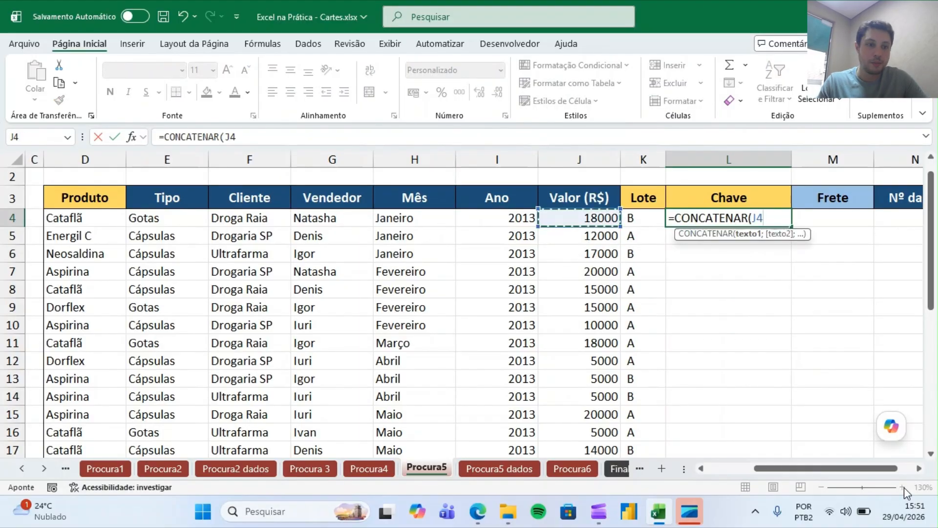
key(Left)
key(Left)
key(Left)
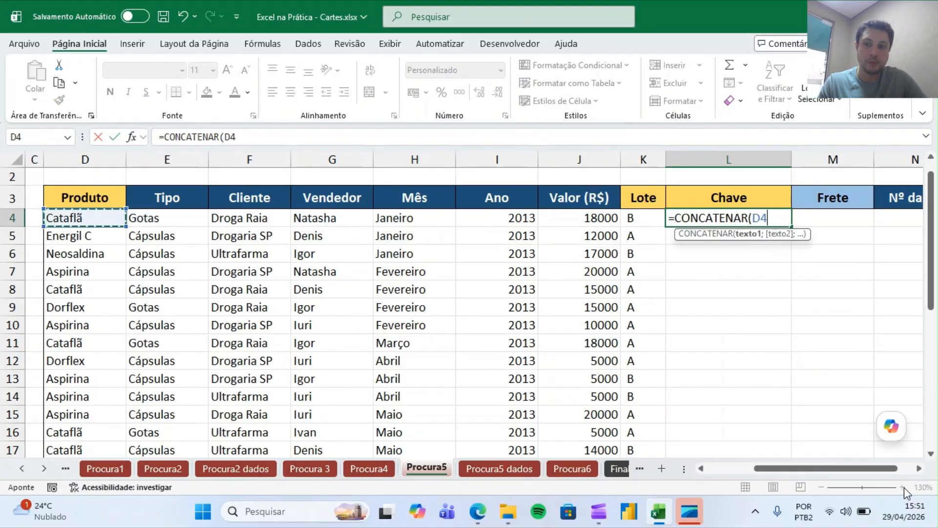
text(;)
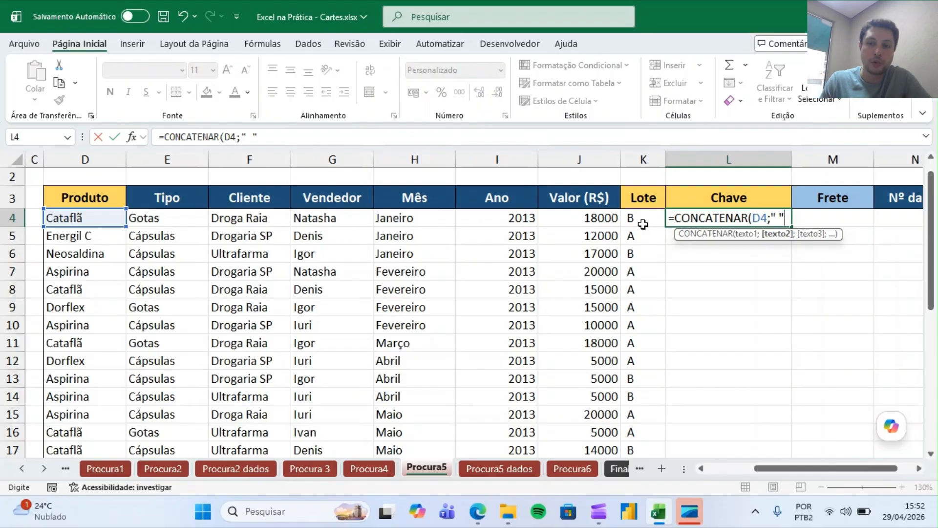
text(;)
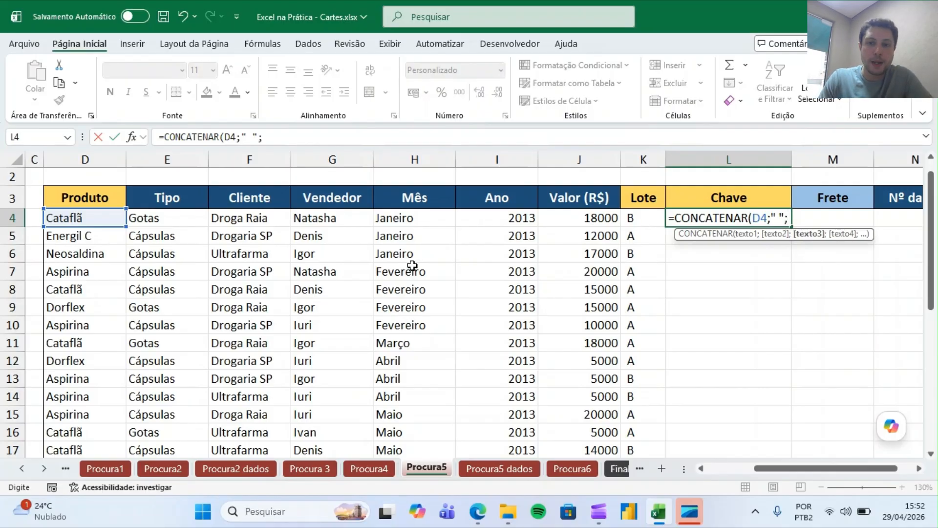
click(638, 222)
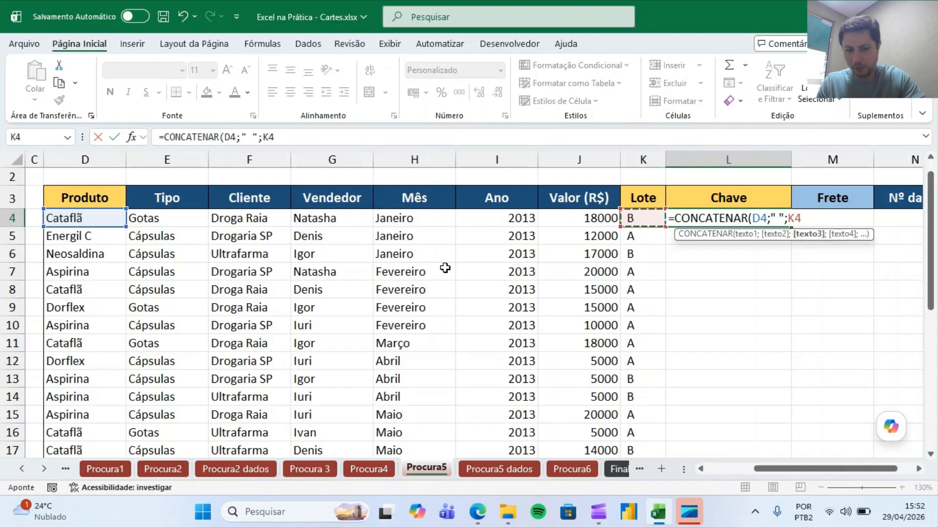
text())
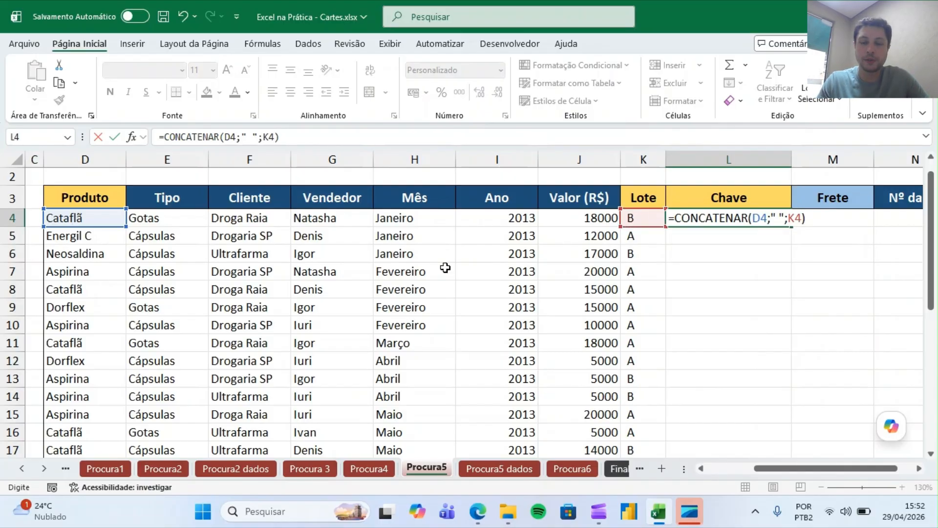
key(Return)
key(Up)
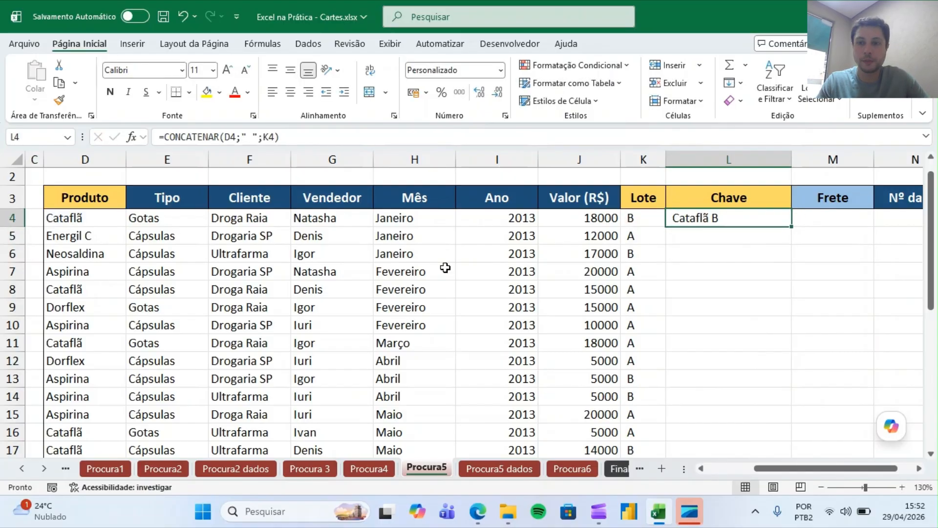
Fill the Chave formula down the whole column.
double_click(791, 226)
key(Right)
key(Right)
key(Right)
key(Right)
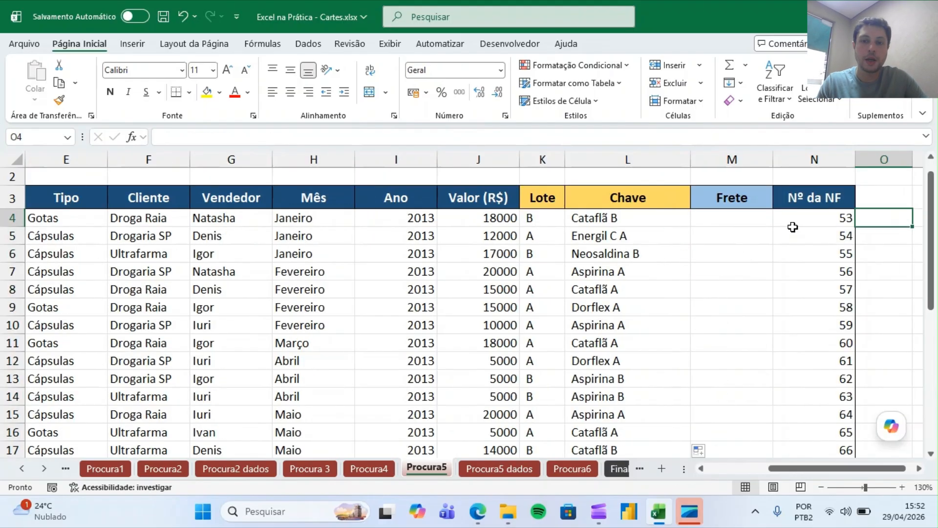
Enter =PROCV(L4;'Procura5 dados'!B:C;2;0) in M4 to look up the freight by key.
key(Left)
key(Left)
key(Left)
text(=procx)
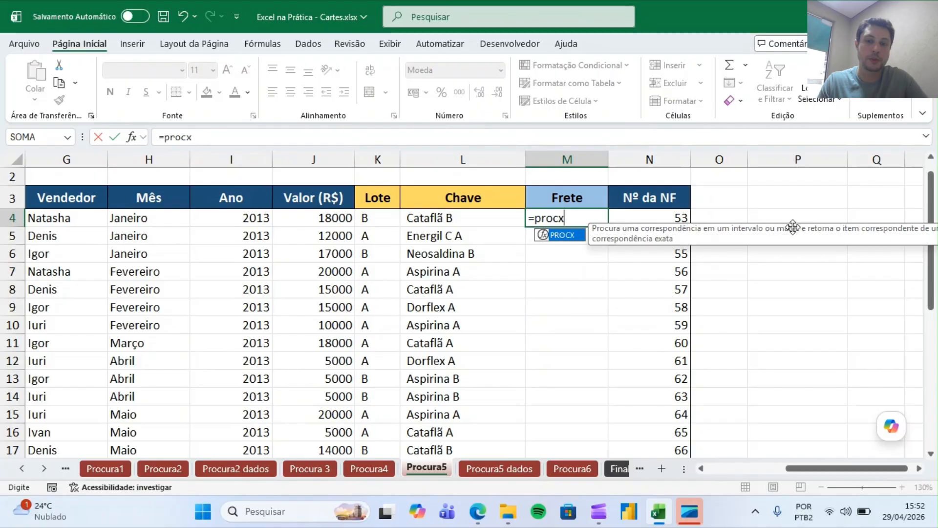
key(BackSpace)
text(v)
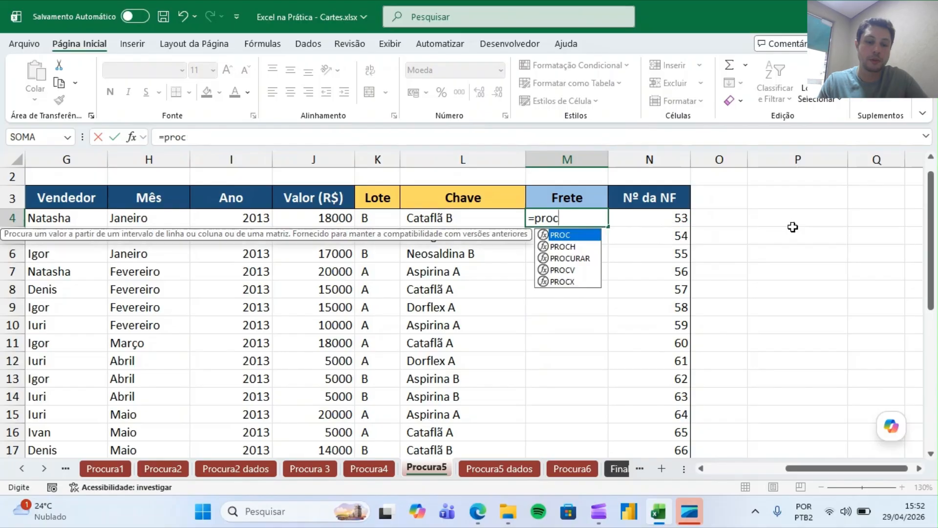
key(Tab)
key(Left)
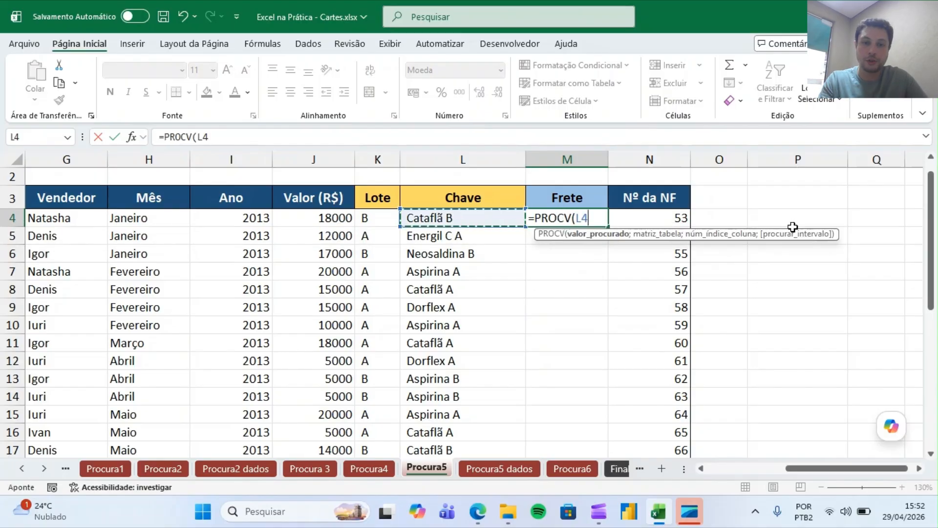
text(;)
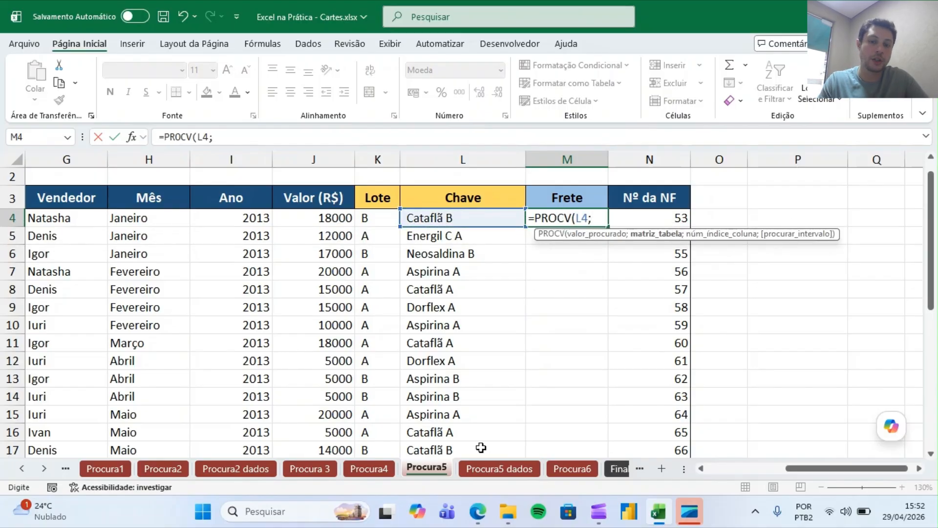
click(499, 470)
click(201, 160)
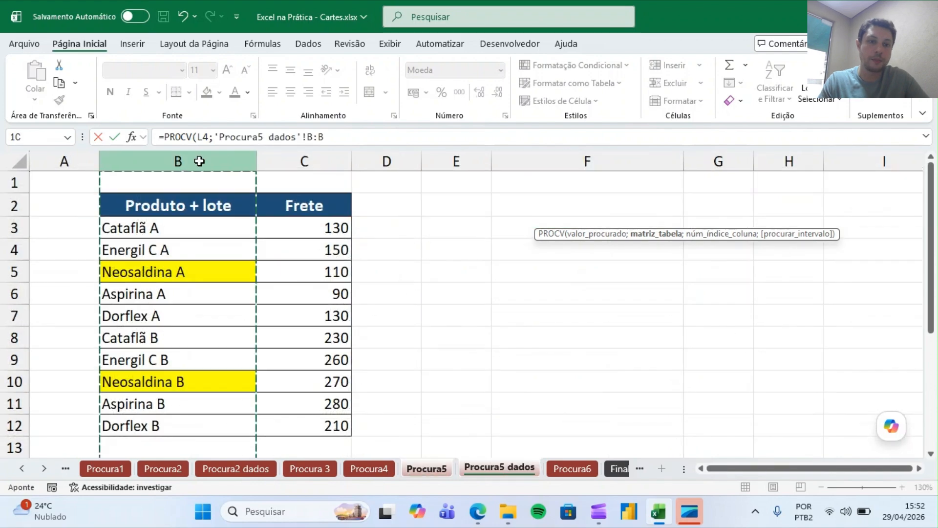
drag(201, 161, 293, 165)
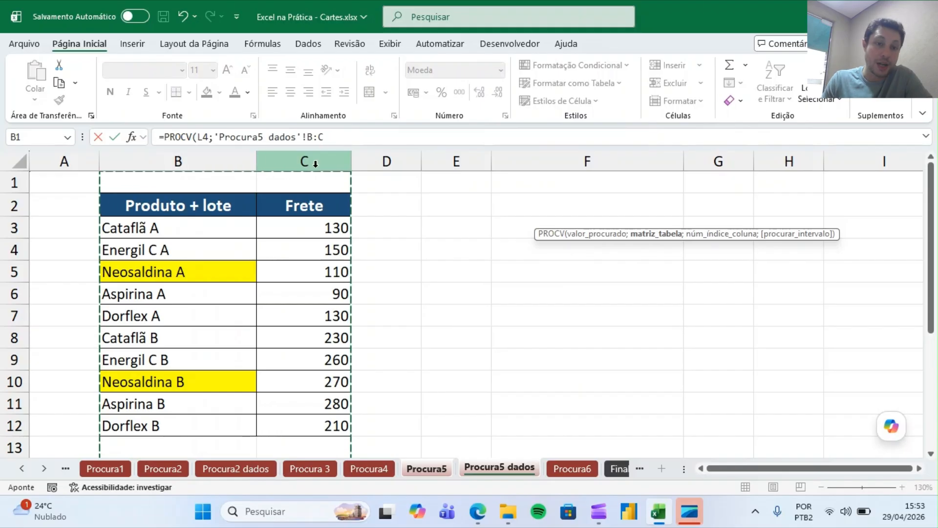
click(338, 138)
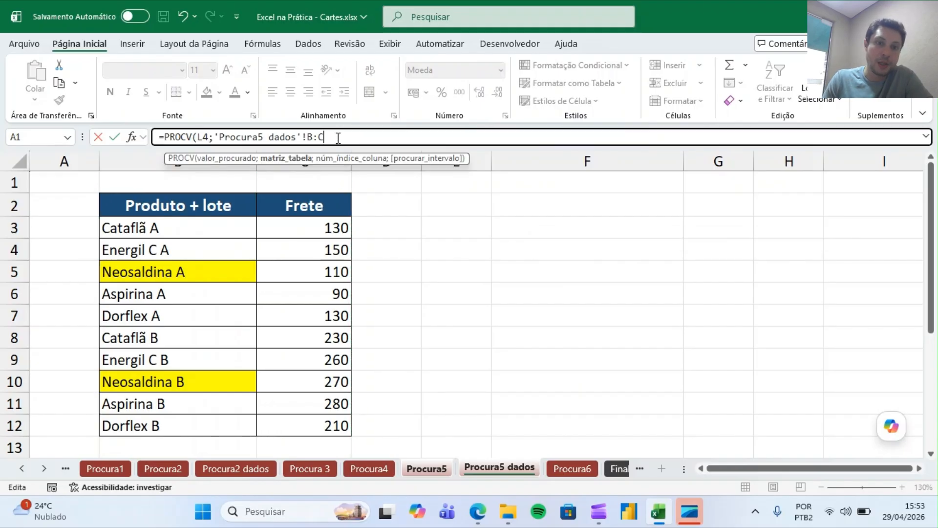
text(;2)
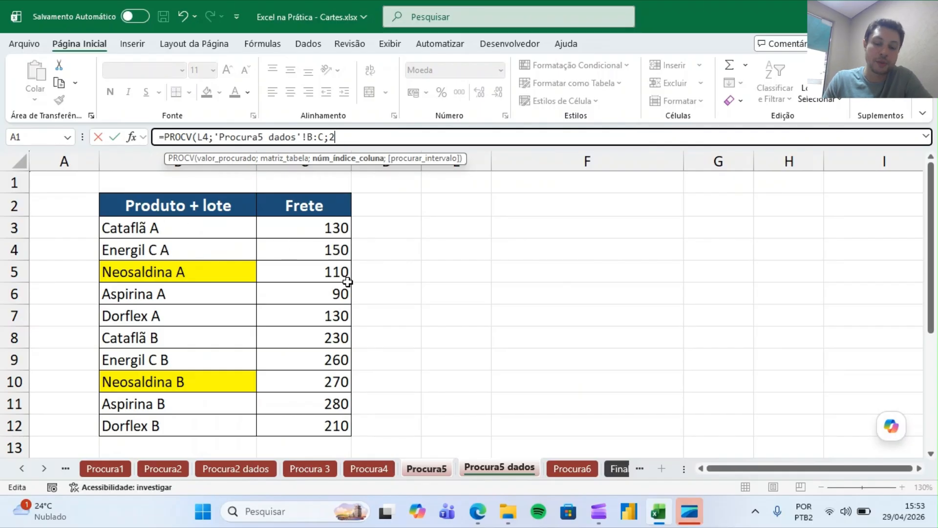
text(;0)
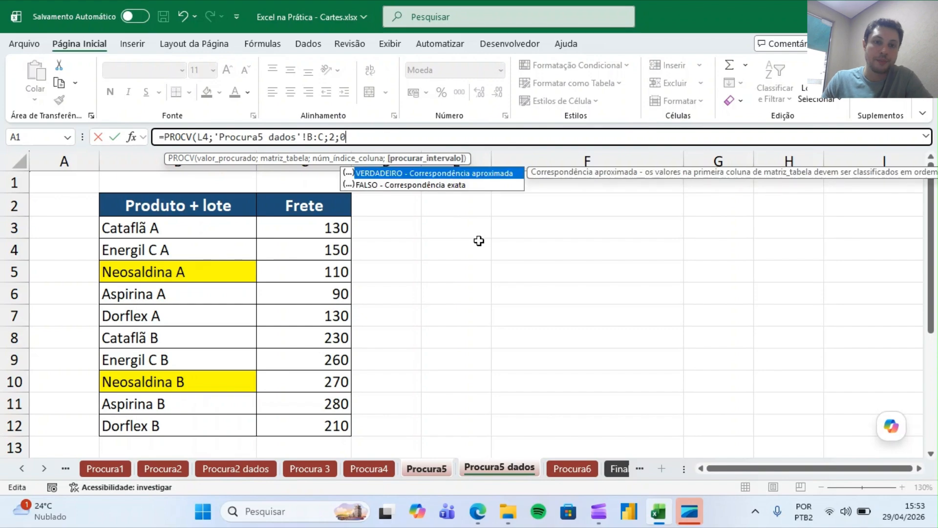
text())
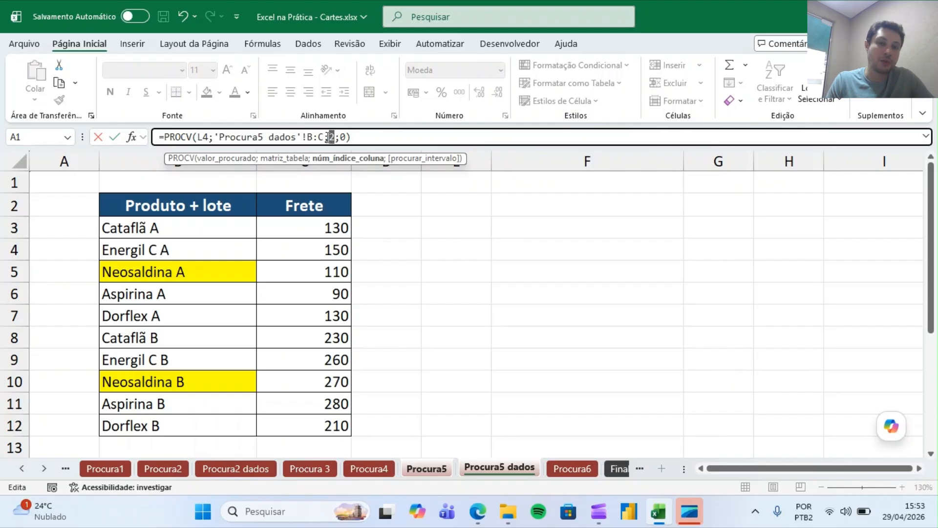
click(384, 140)
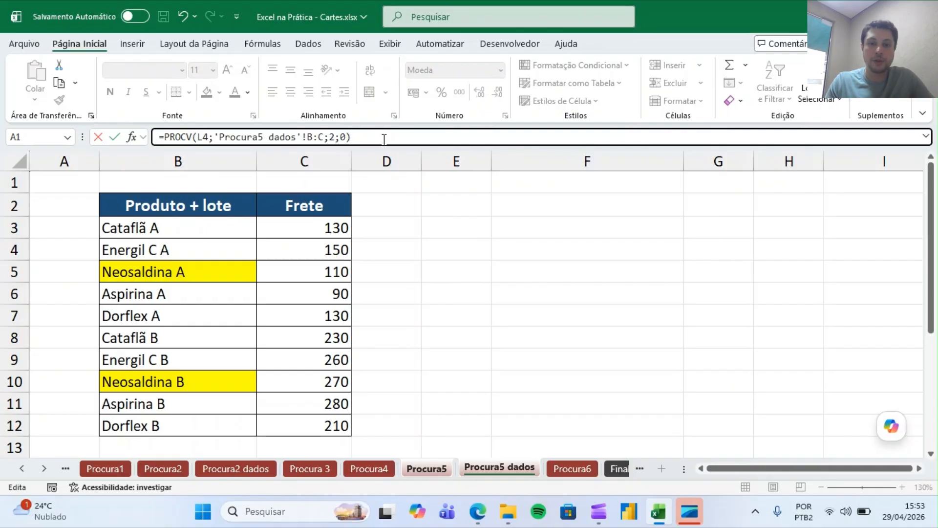
key(Return)
key(Up)
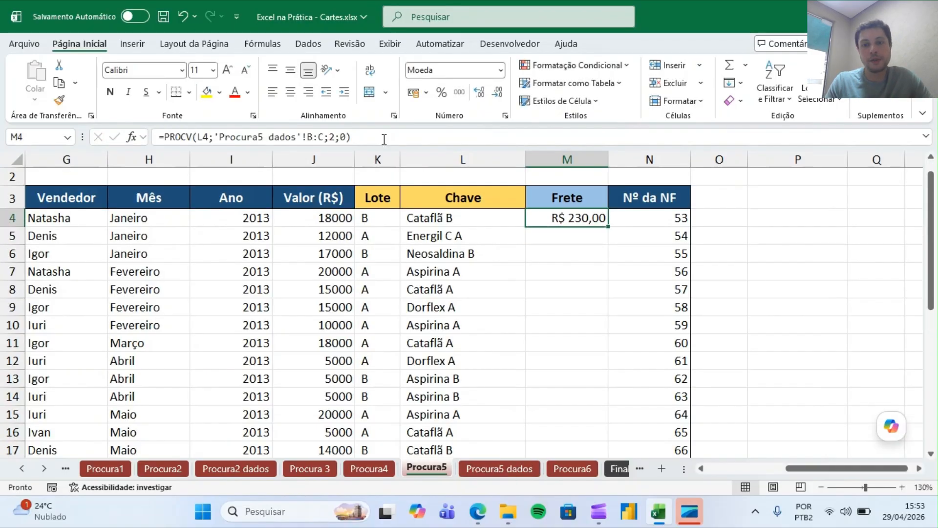
Fill the Frete lookup formula down the column.
double_click(607, 226)
click(487, 249)
key(Right)
key(Left)
key(Right)
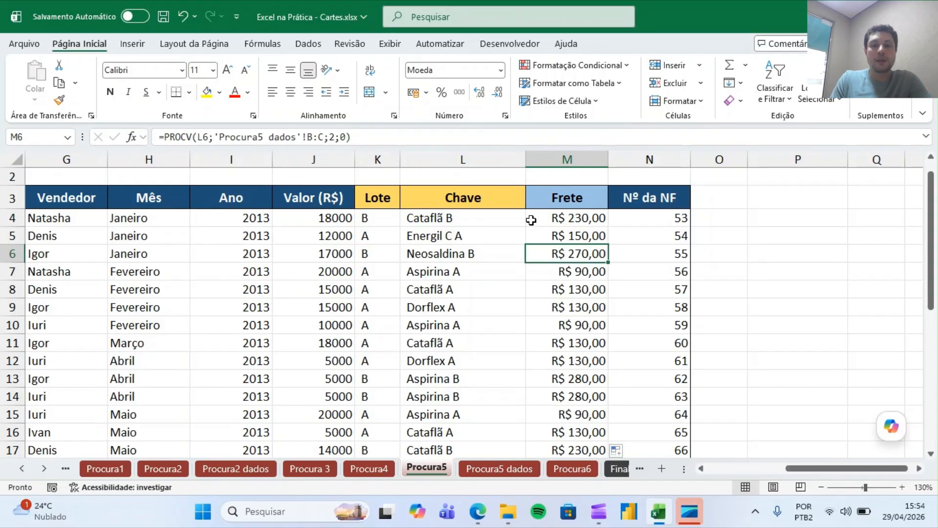
Examine the PROCV formula in M4 and the filled freight values against the keys.
double_click(551, 216)
click(645, 218)
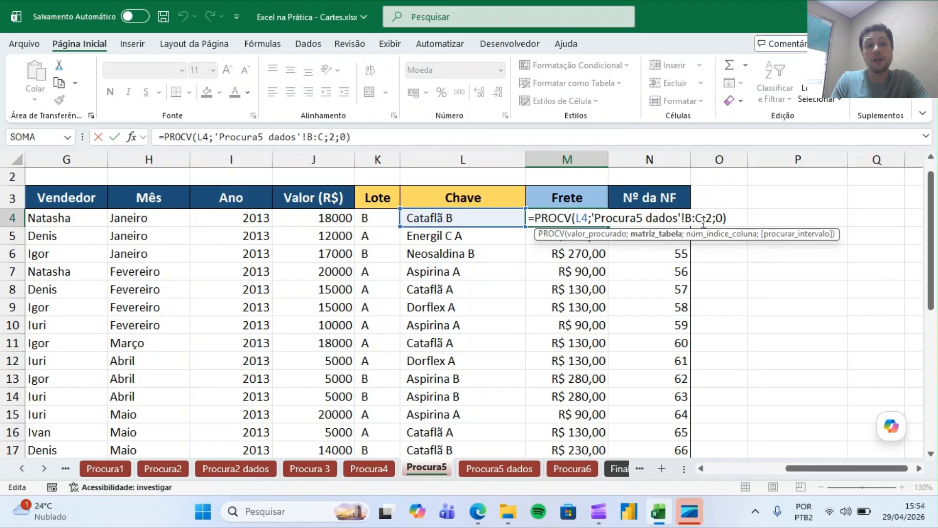
drag(704, 219, 714, 220)
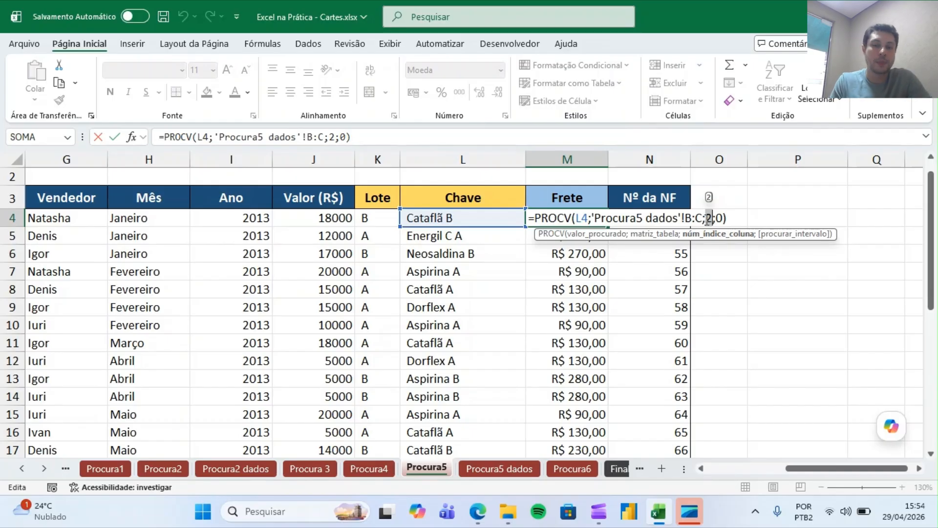
key(Return)
key(Up)
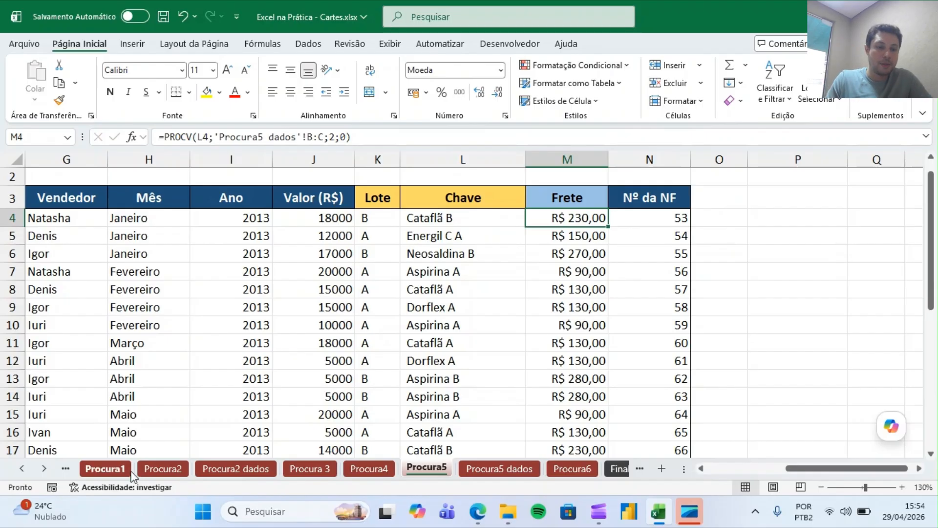
click(487, 404)
click(265, 325)
key(Right)
key(Right)
key(Right)
key(Right)
key(Right)
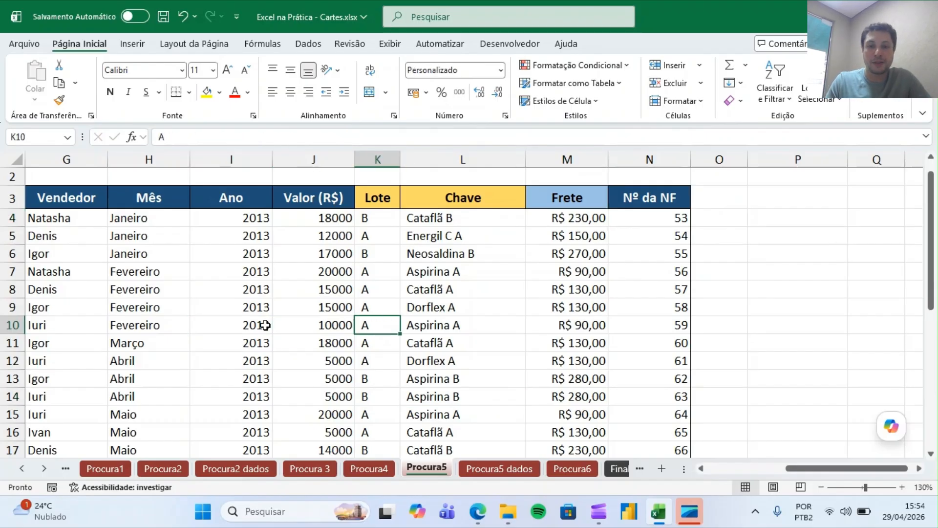
Inspect the Frete PROCV formula in M8 and the Chave CONCATENAR formula in L9 against their rows.
key(Left)
key(Up)
key(Up)
key(Up)
key(Up)
key(Left)
key(Up)
key(Up)
key(Up)
key(Down)
key(Down)
key(Down)
key(Down)
key(Down)
key(Right)
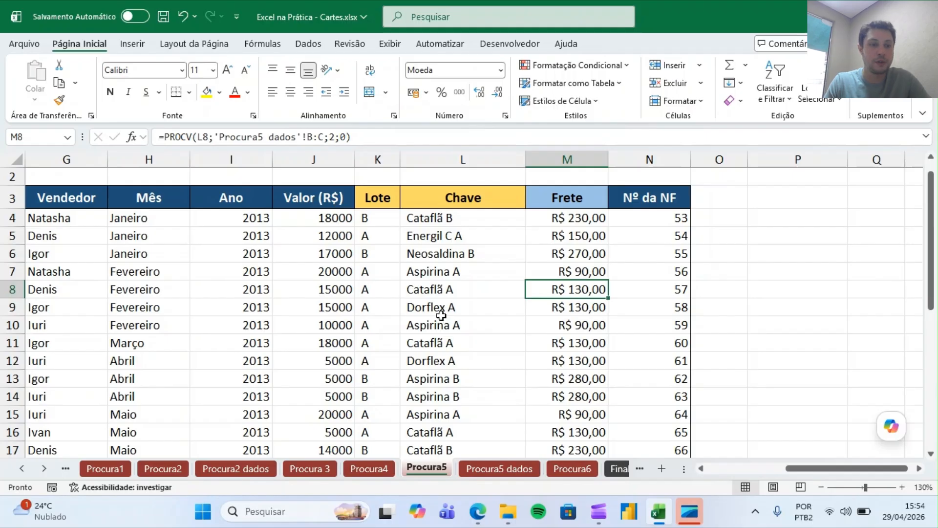
click(212, 288)
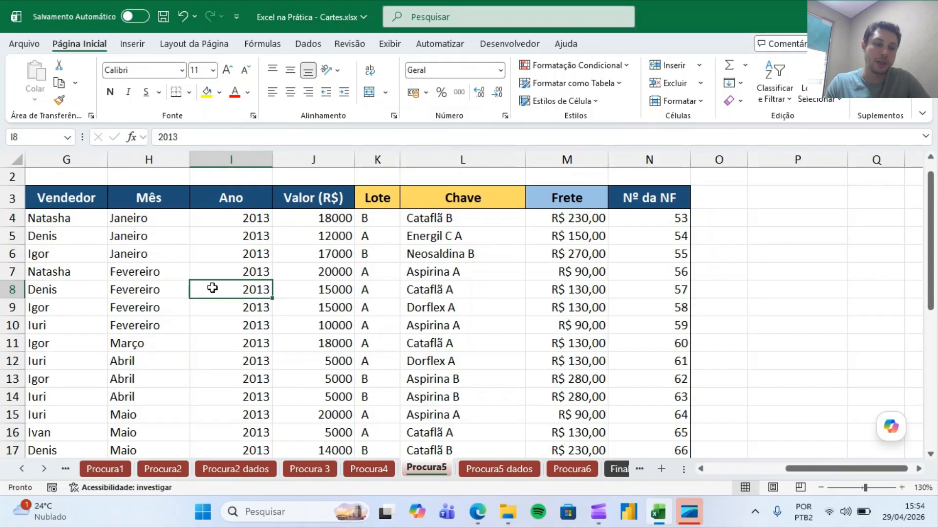
click(589, 285)
key(Up)
key(Down)
key(Down)
click(448, 301)
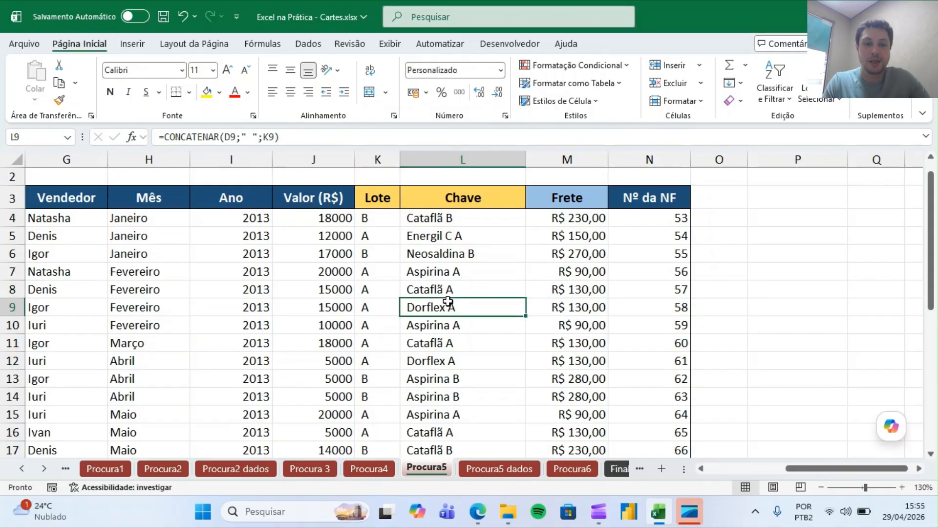
Browse across the Procura5 table rows, reviewing the Ano, Cliente and Frete cells for each sale.
click(253, 277)
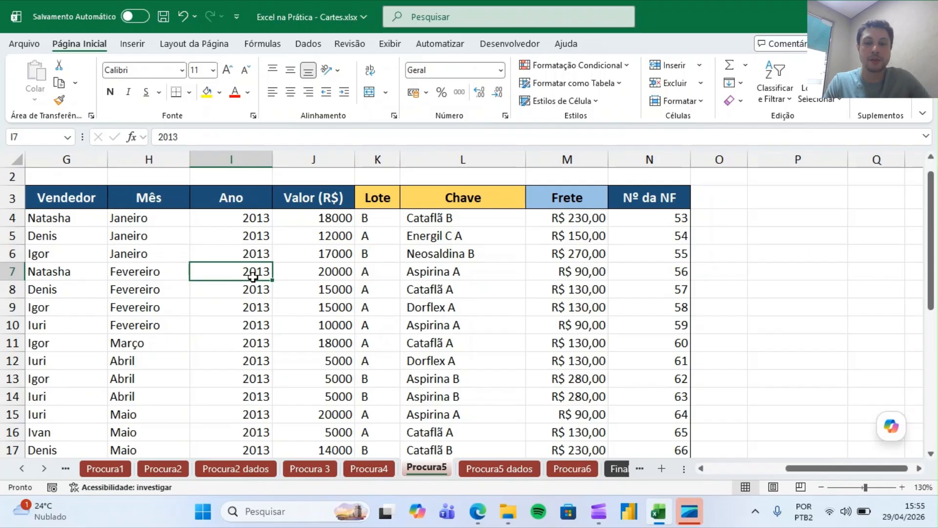
click(163, 275)
key(Down)
key(Down)
key(Left)
key(Left)
key(Left)
key(Right)
key(Right)
key(Right)
key(Right)
key(Right)
key(Right)
key(Right)
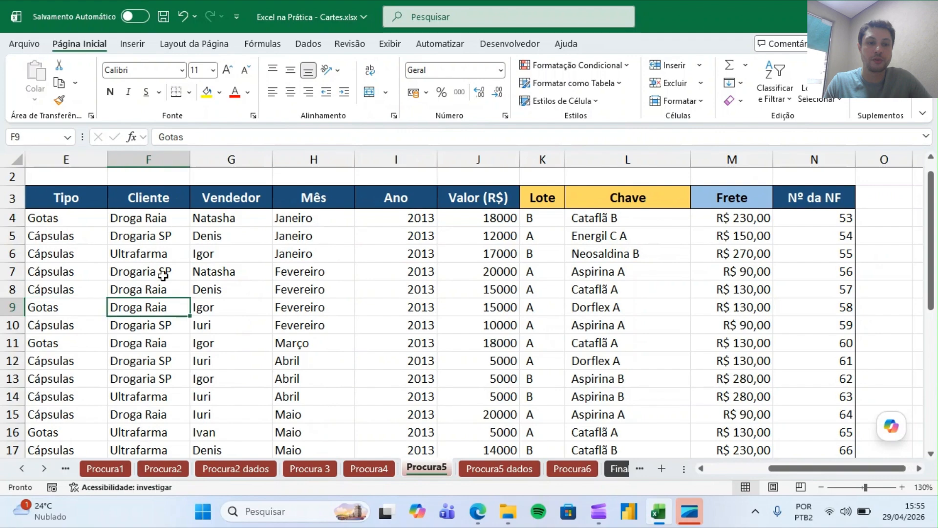
key(Left)
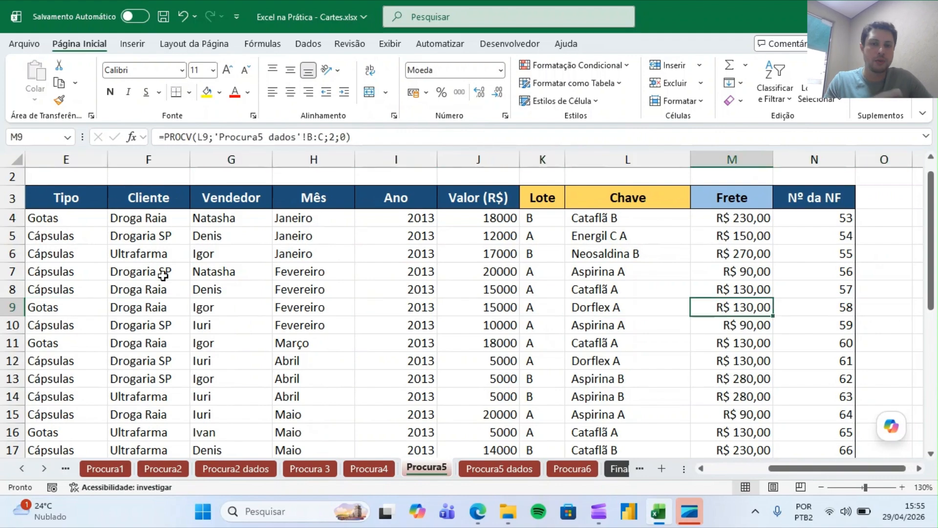
key(Left)
key(Left)
key(Left)
key(Left)
key(Left)
key(Left)
key(Right)
key(Right)
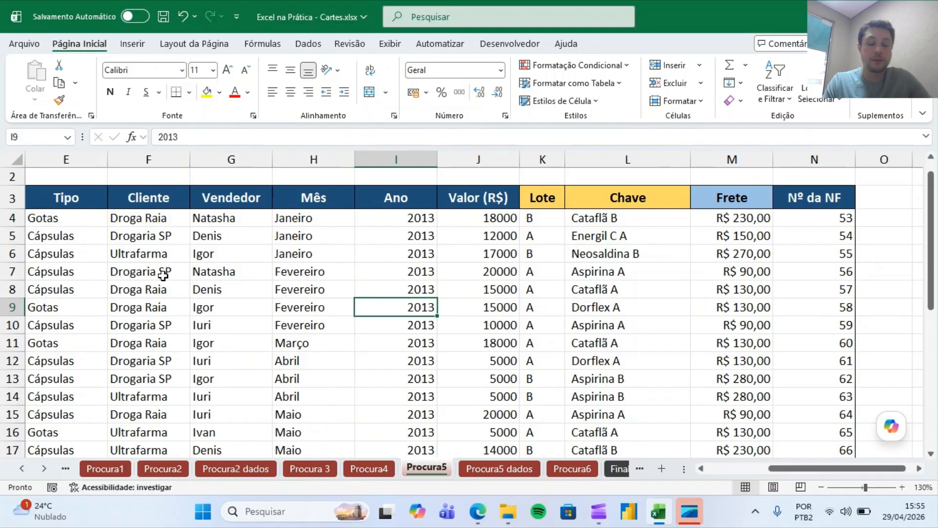